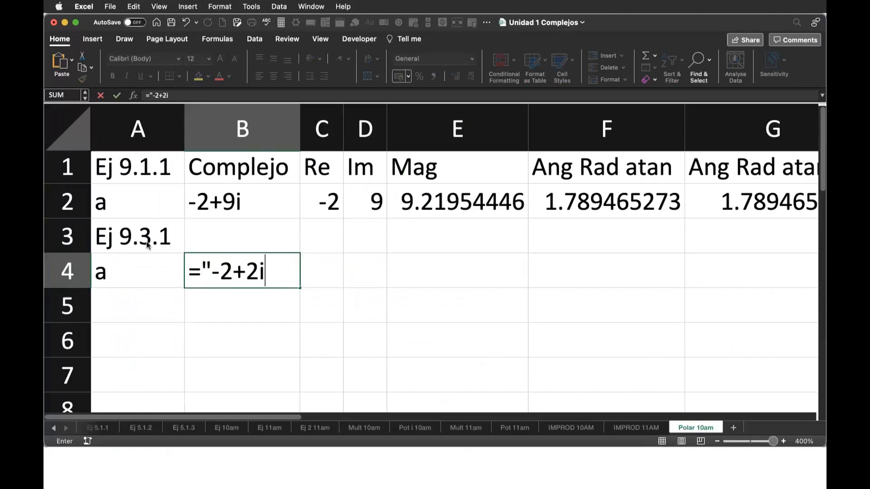
Finish entering the complex number -2+2i in B4 and extract its real part in C4 with =IMREAL(B4).
key(Return)
key(Up)
key(Right)
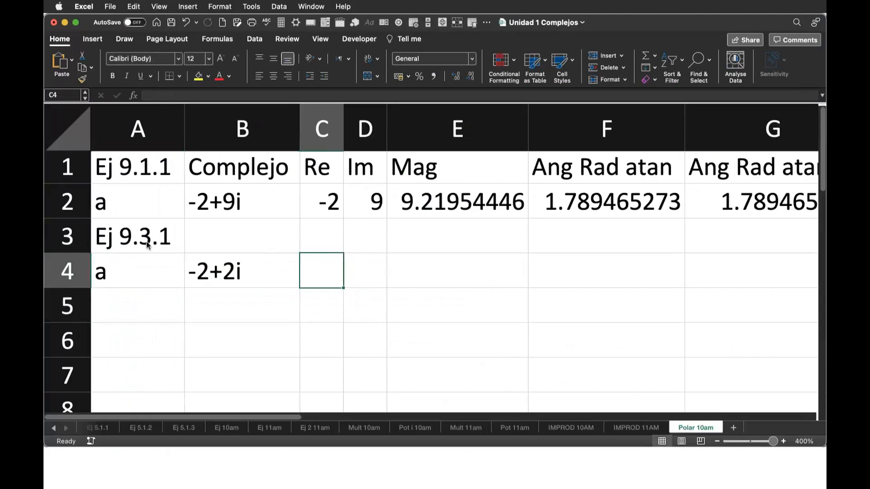
text(=im)
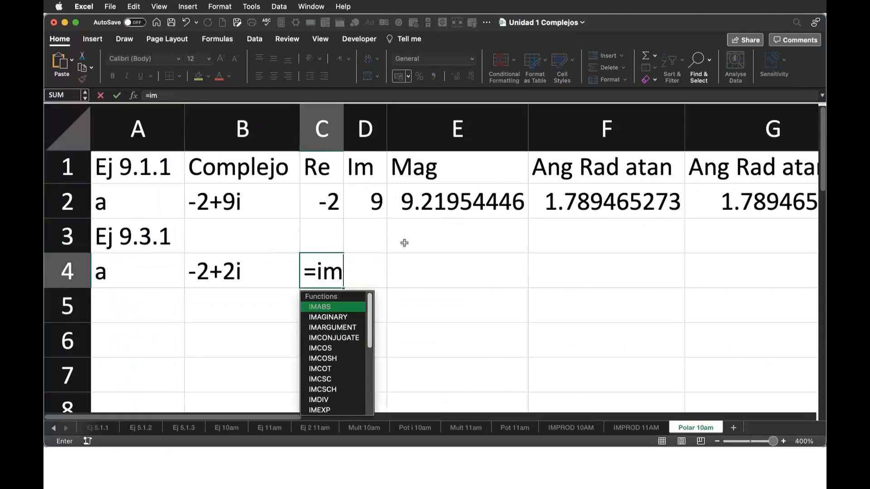
text(real()
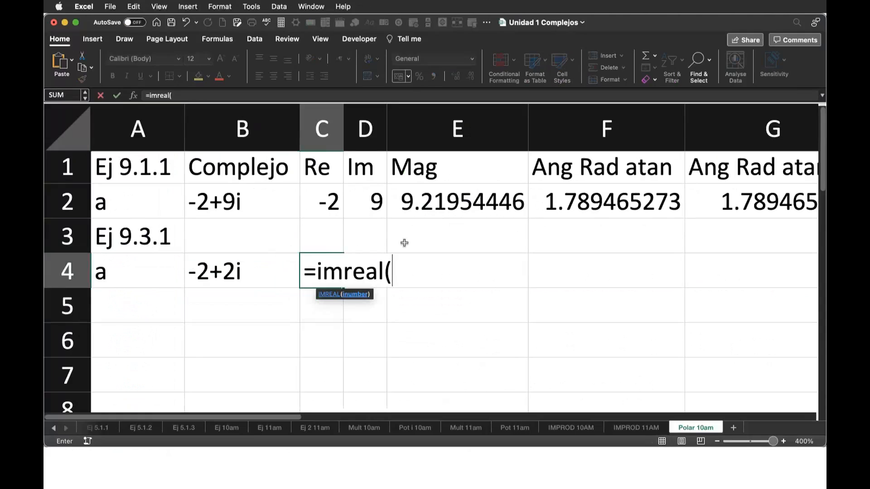
click(226, 274)
text())
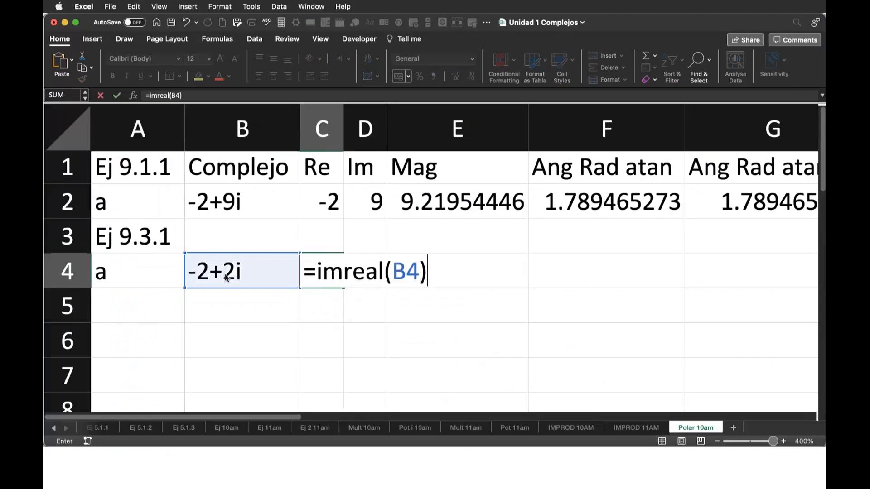
key(Return)
Extract the imaginary part of the complex number in D4 with =IMAGINARY(B4).
key(Up)
key(Right)
text(=)
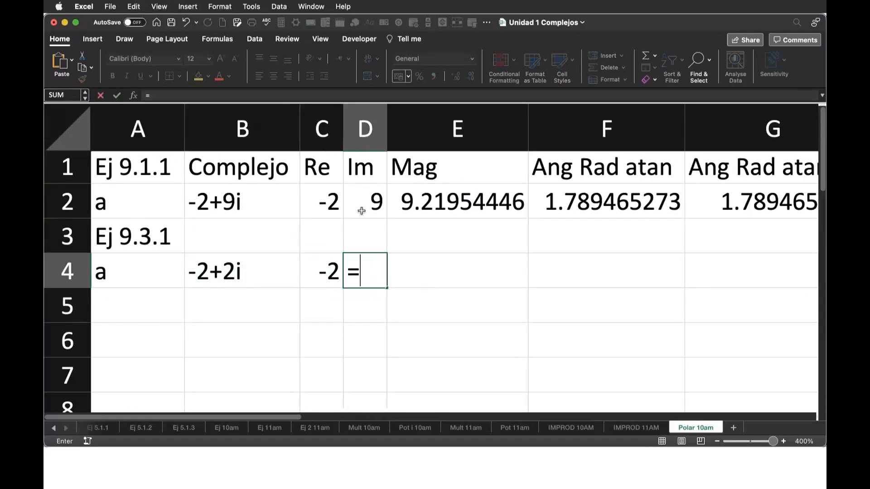
text(Ima)
key(Down)
key(Tab)
click(248, 275)
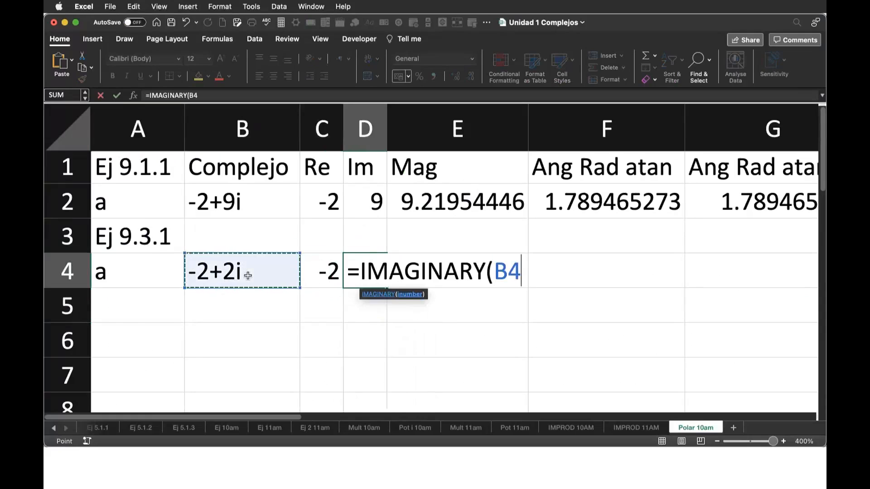
text())
key(Return)
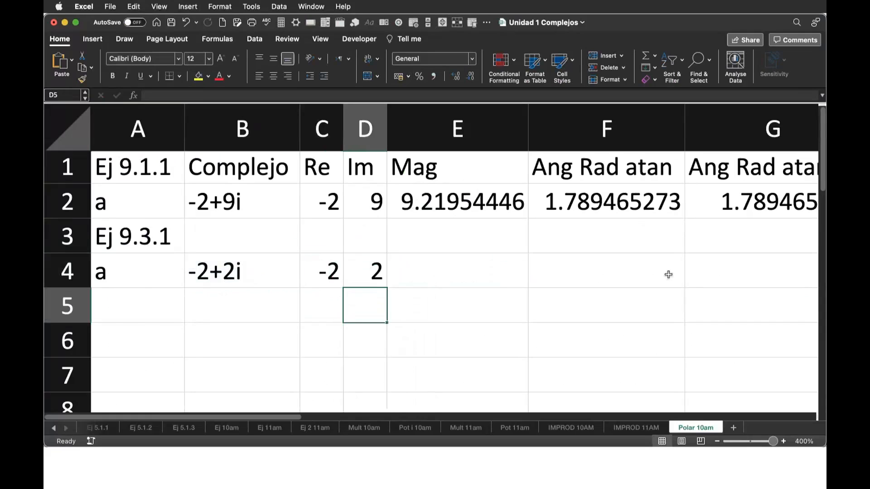
Calculate the magnitude of the complex number in E4 with =SQRT(C4^2+D4^2).
click(449, 272)
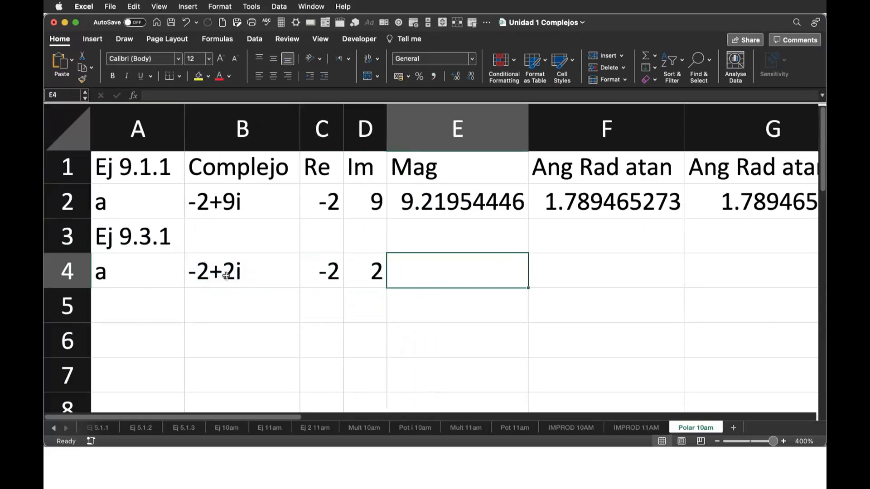
text(=)
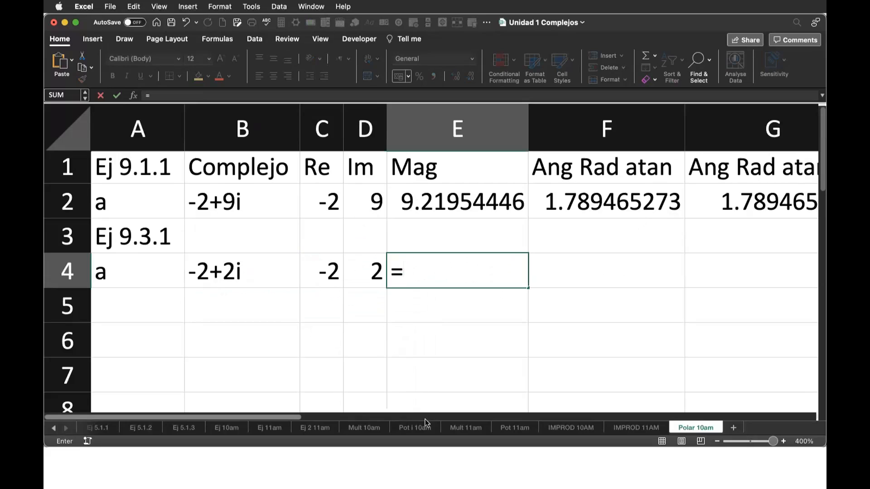
text(sqrt)
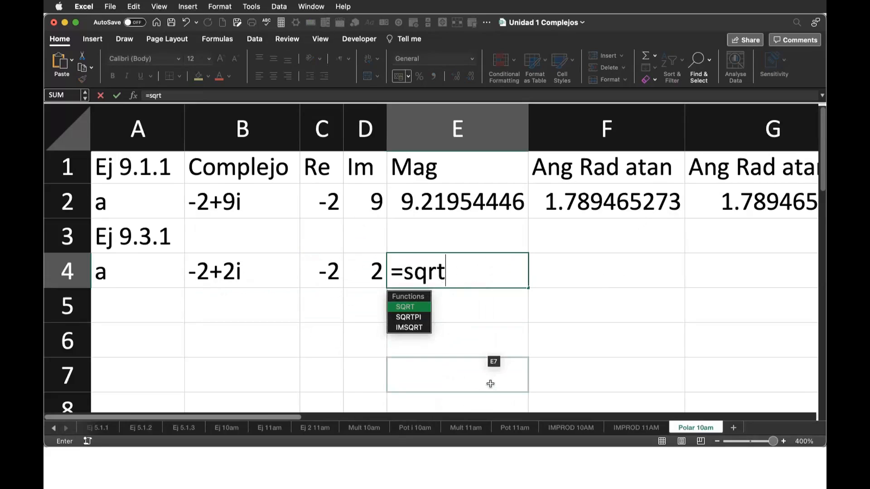
text(()
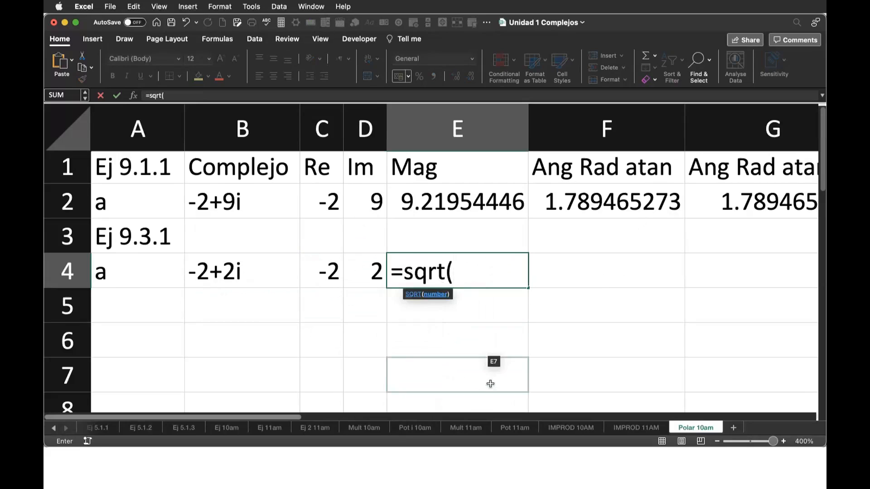
click(335, 275)
text(^2+)
click(367, 273)
text(^2))
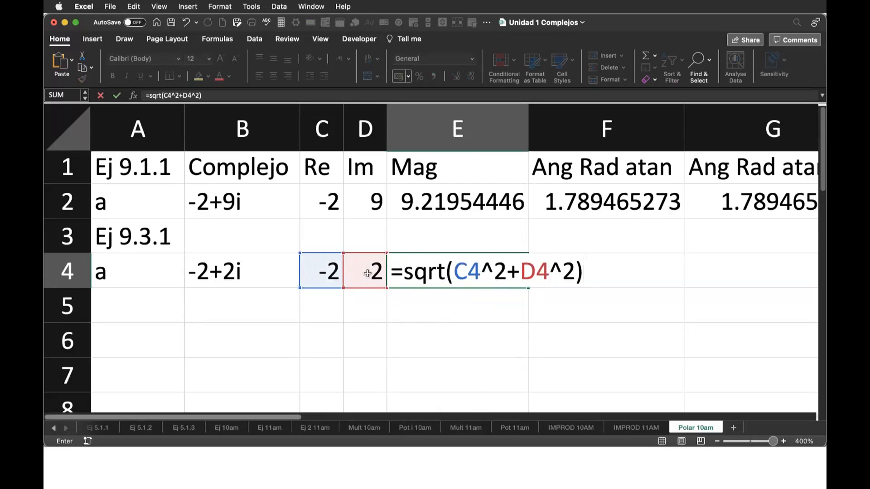
key(Return)
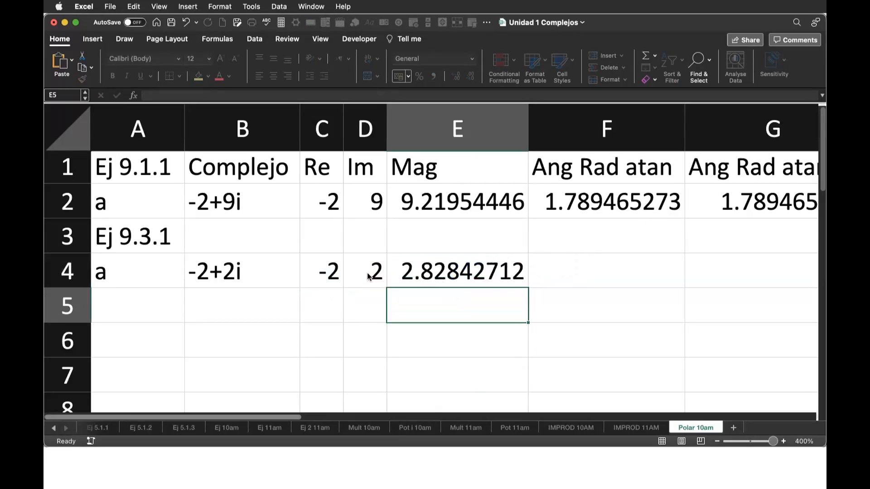
Compare the magnitude in E4 with the worked solution in the Overleaf document in Chrome, and return to Excel.
click(410, 272)
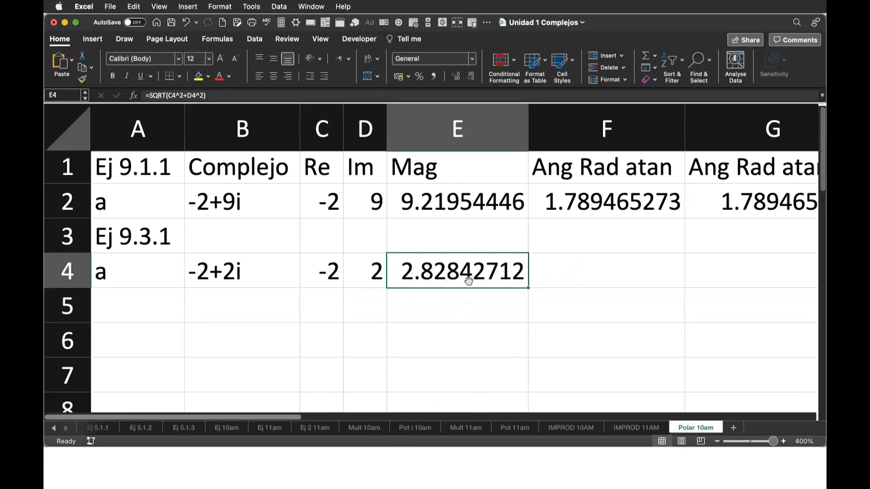
scroll(538, 353, right, 2)
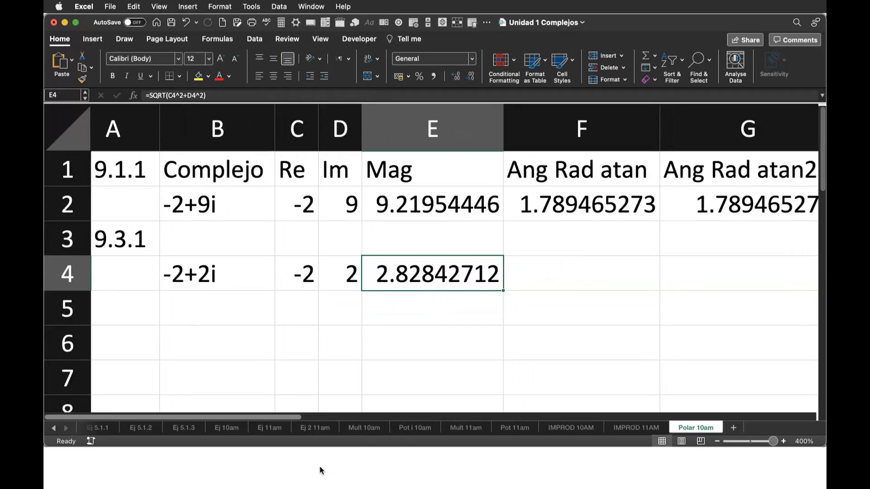
click(301, 470)
scroll(543, 386, down, 3)
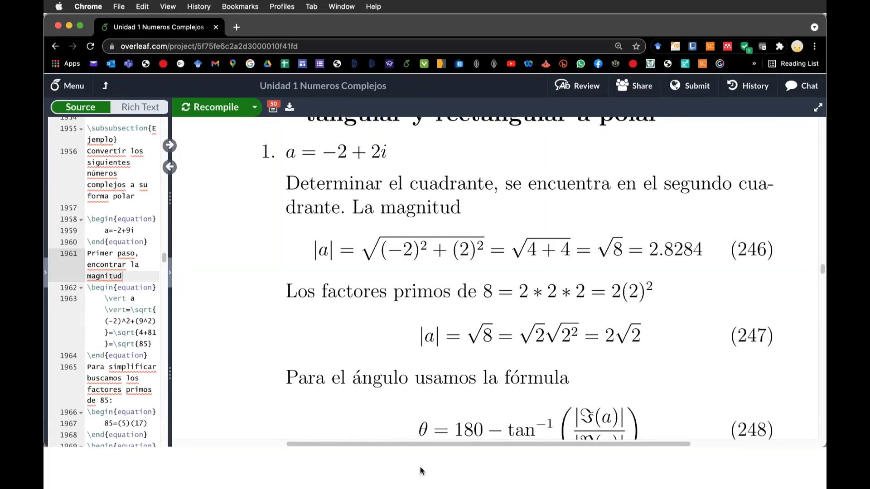
key(super+Tab)
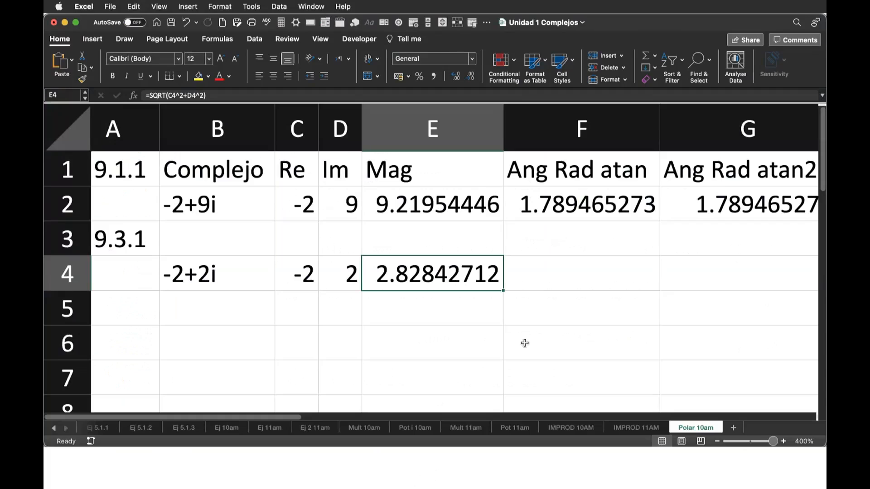
Select F4 for the angle, and switch to the Overleaf document in Chrome to examine the angle formula, especially its 180 term.
click(554, 271)
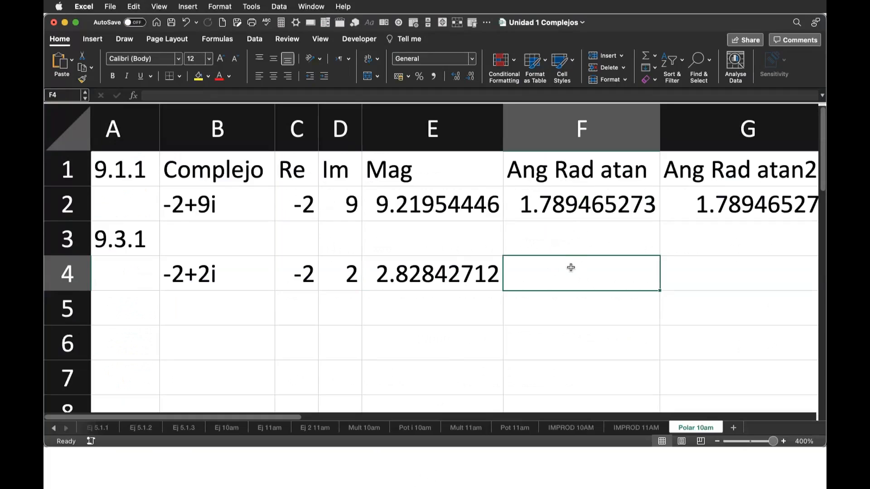
click(308, 471)
scroll(439, 279, down, 3)
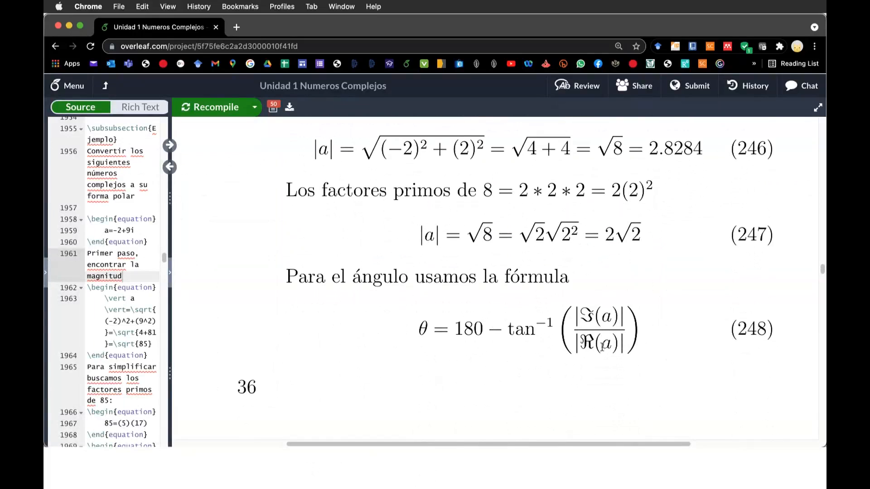
double_click(458, 329)
triple_click(458, 329)
click(457, 329)
drag(455, 328, 481, 328)
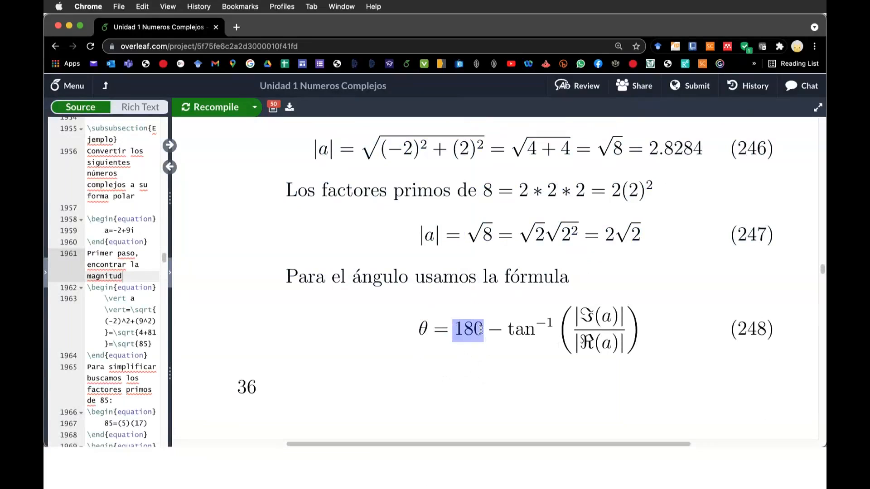
click(486, 336)
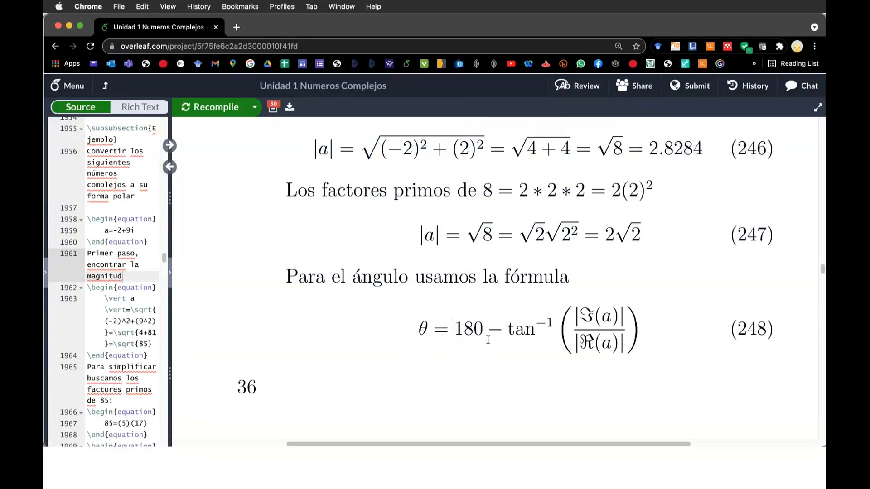
Switch back to Excel and calculate the angle in radians in F4 with =PI()-ATAN(ABS(D4)/ABS(C4)).
click(422, 472)
text(=)
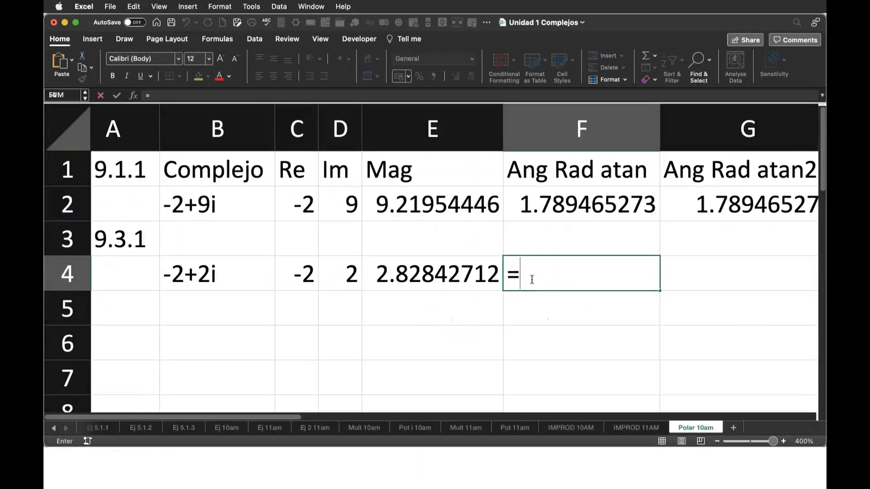
text(pi())
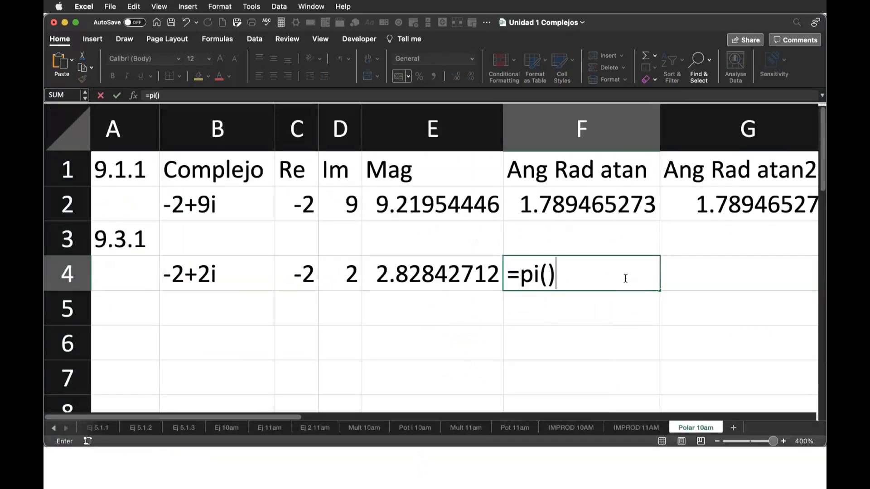
text(-)
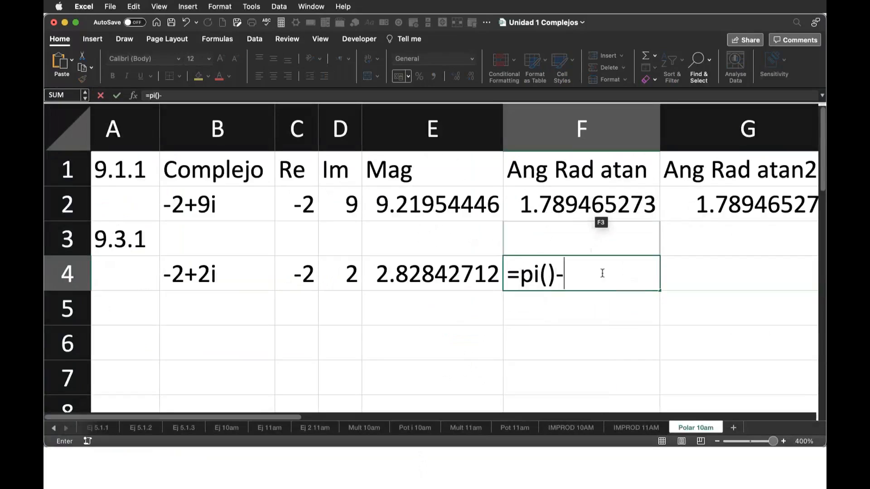
text(atan)
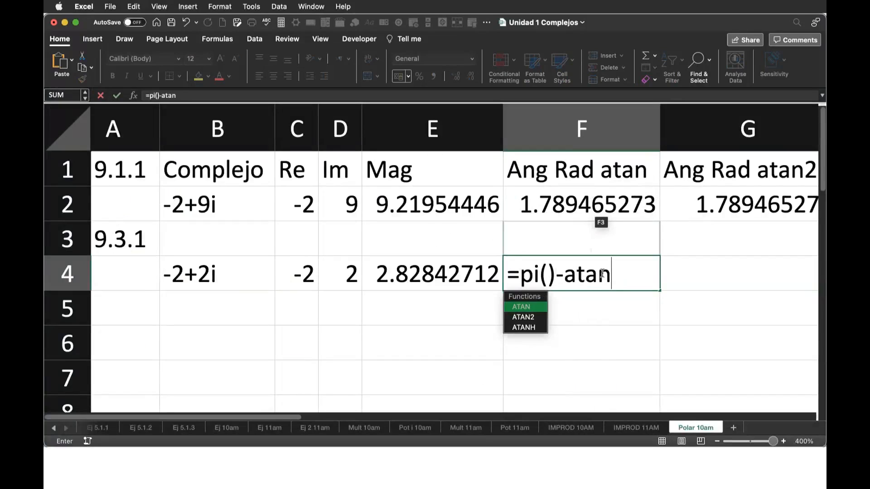
text(()
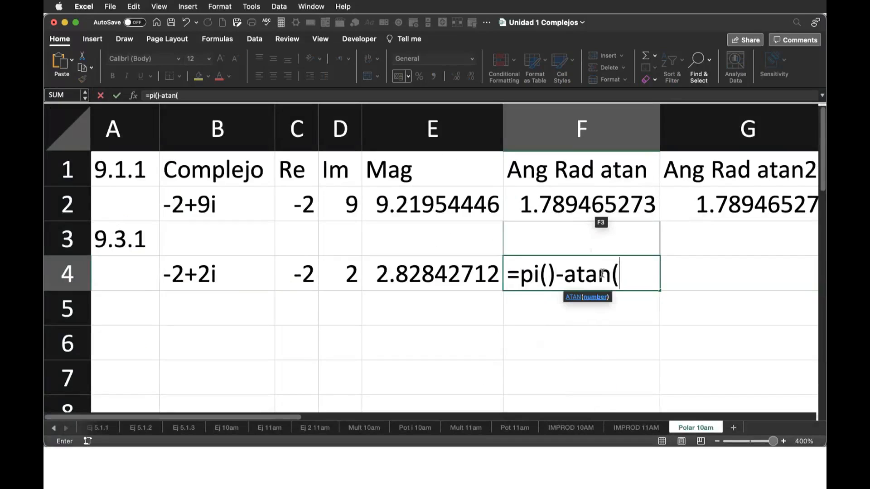
text(anb)
key(BackSpace)
key(BackSpace)
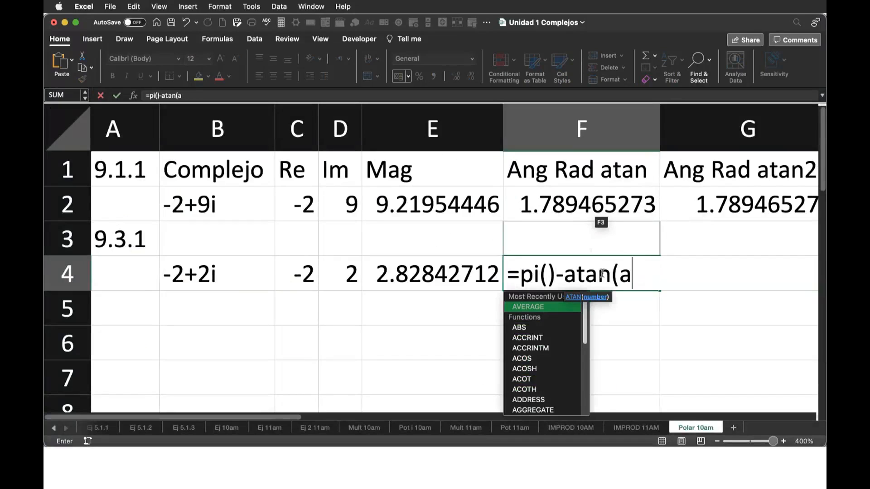
text(bs()
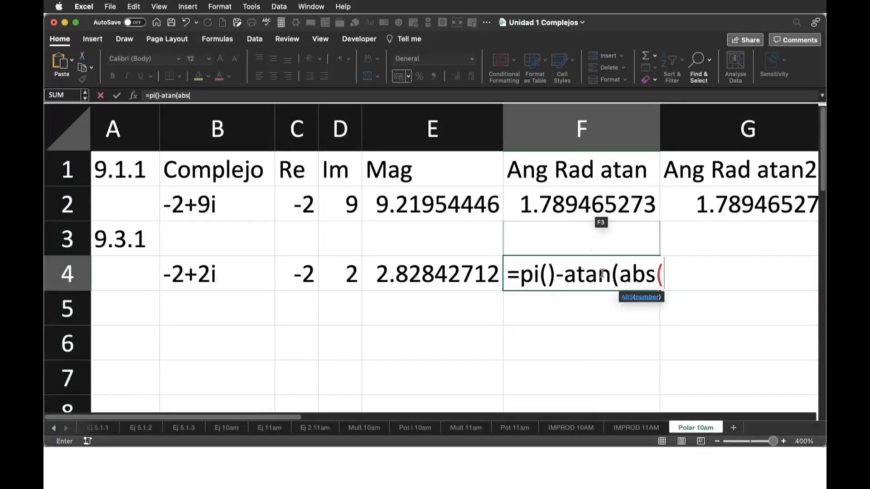
click(350, 271)
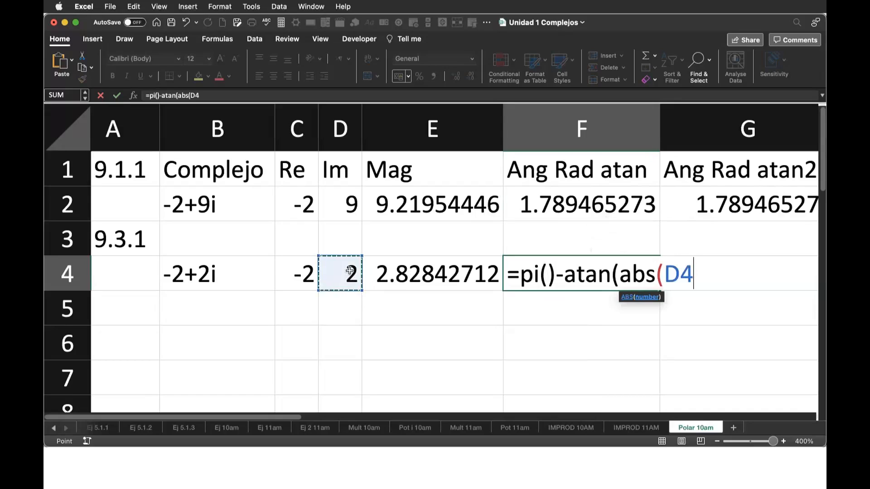
text())
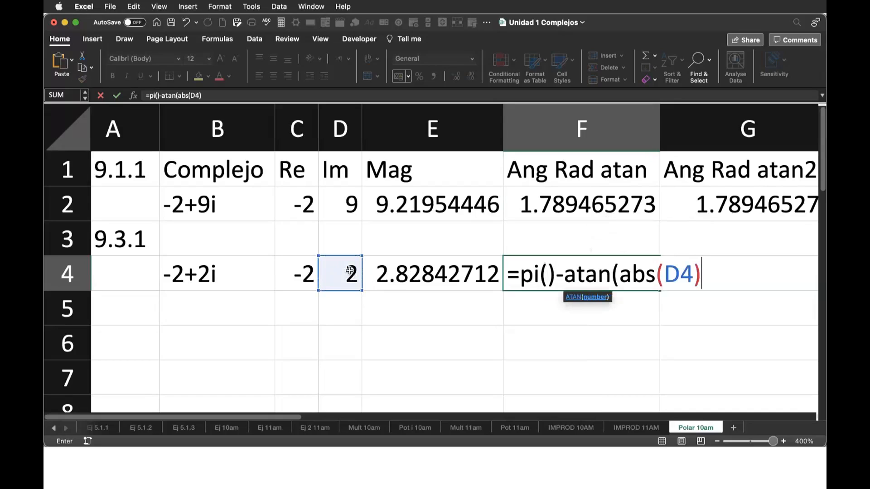
text(/abs)
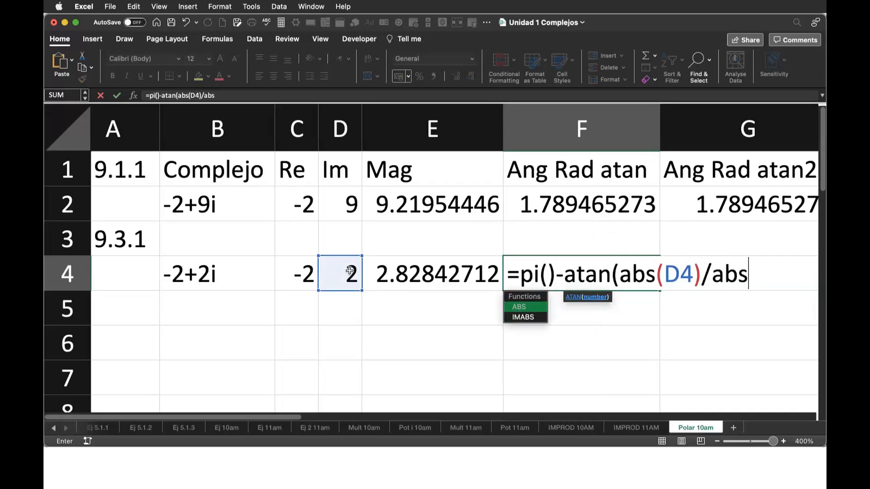
text(()
click(300, 272)
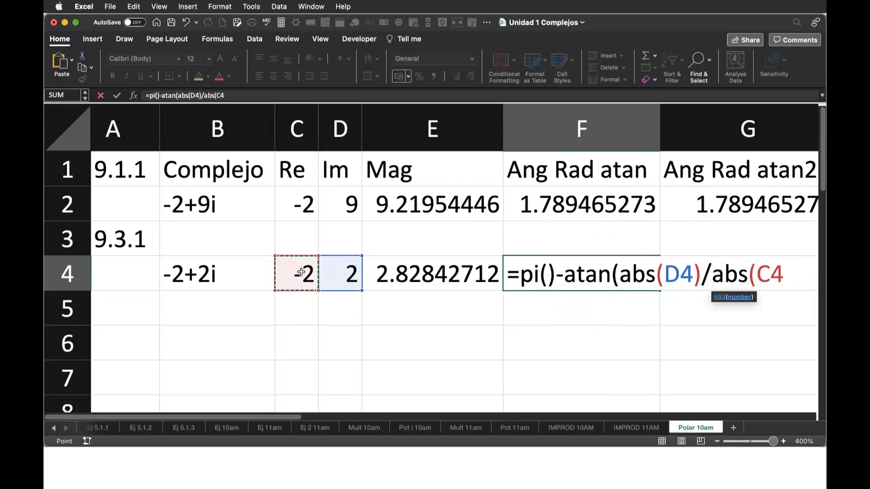
text())
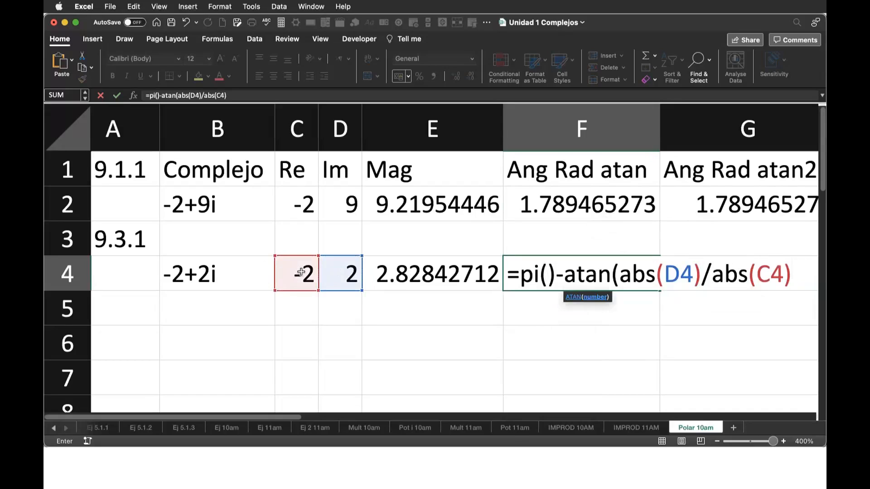
text())
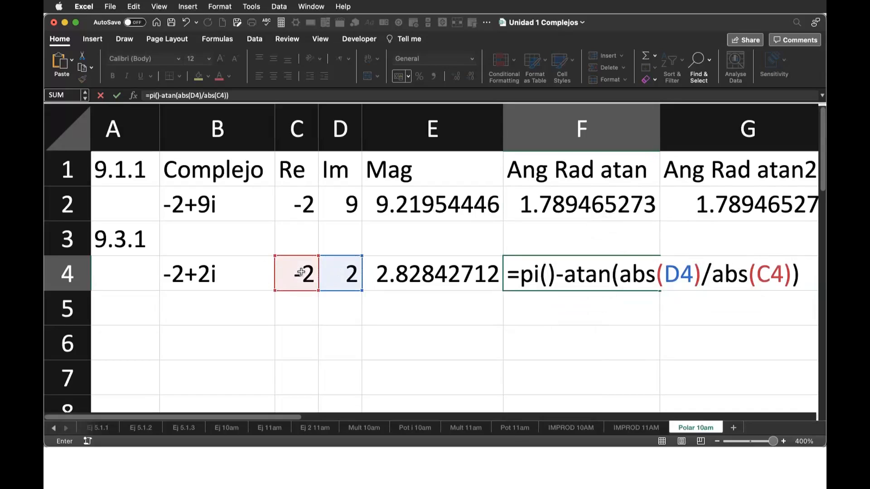
key(Return)
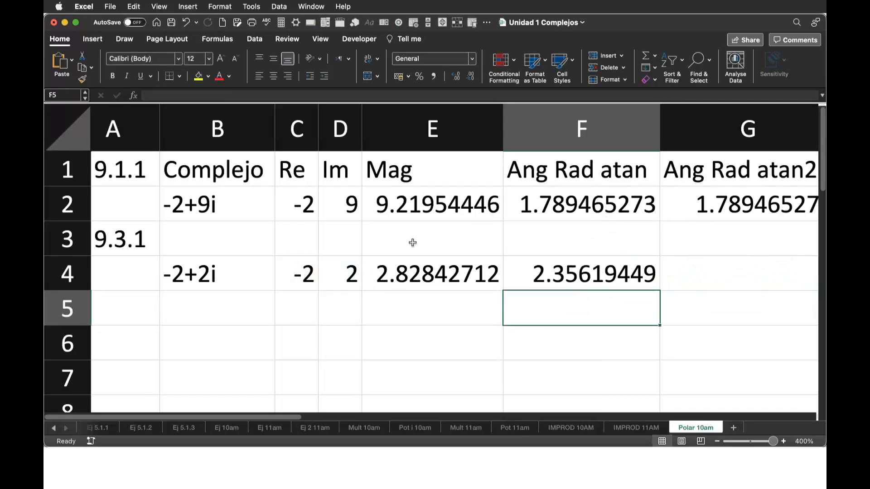
Review the ATAN-based angle formula in F4 and the neighbouring angle columns of the -2+9i example.
click(586, 275)
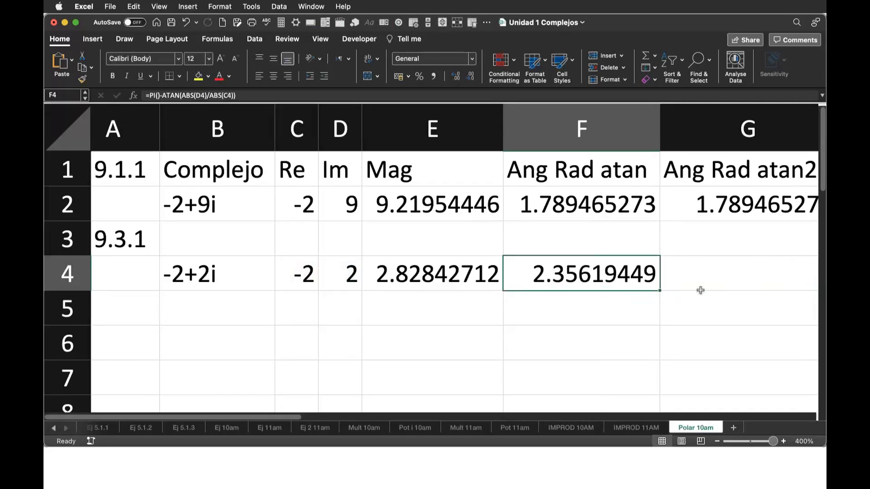
scroll(720, 308, right, 2)
scroll(720, 308, left, 2)
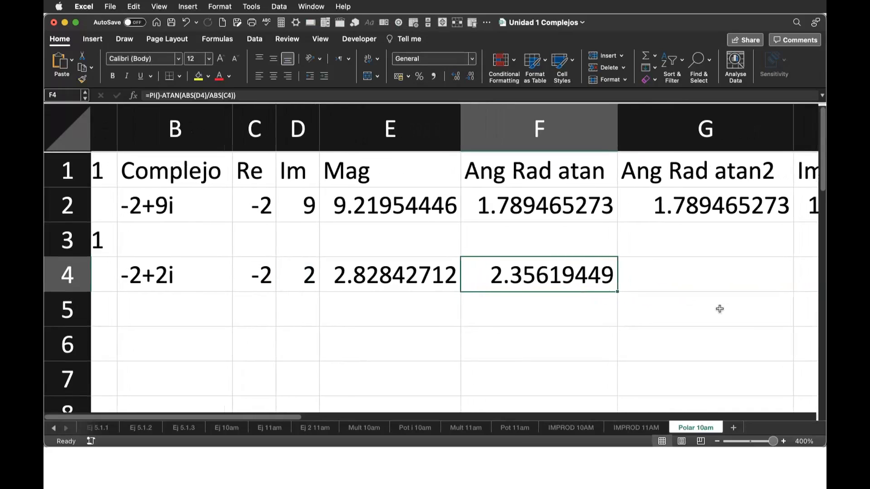
scroll(720, 309, right, 3)
scroll(720, 309, right, 2)
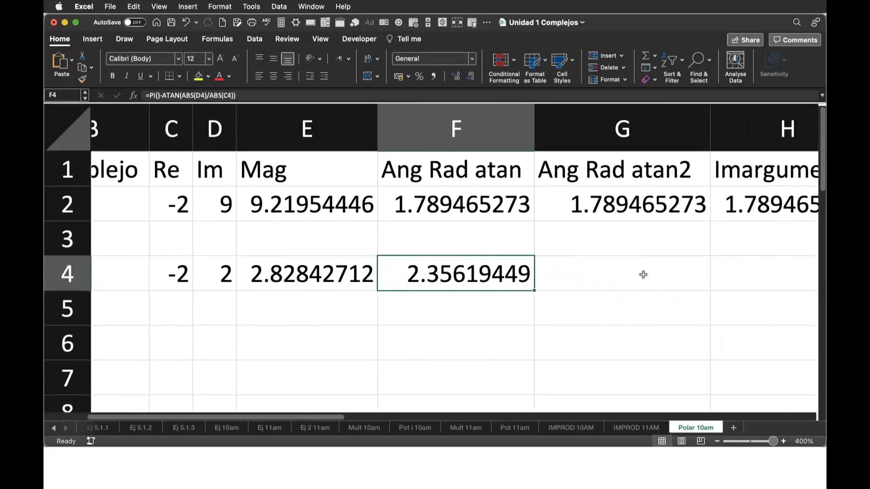
Select G4, examine the second-quadrant angle formula in the Overleaf document in Chrome, and return to Excel.
click(641, 274)
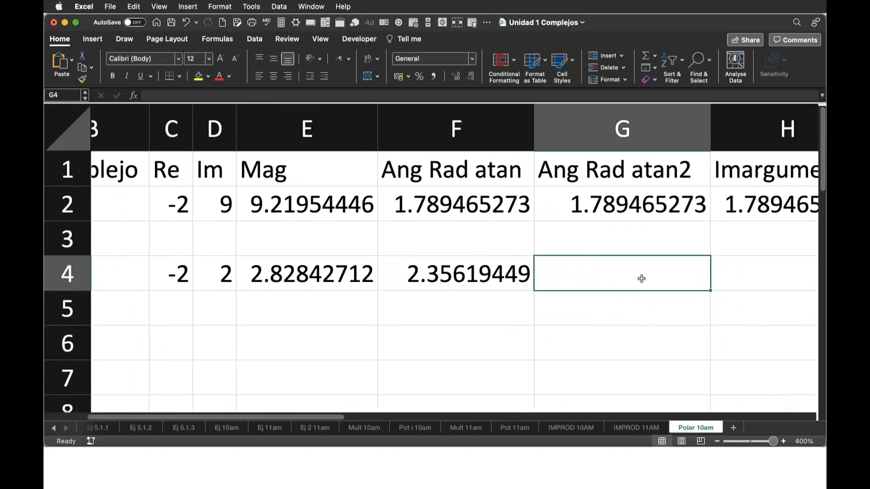
key(super+Tab)
scroll(575, 301, up, 15)
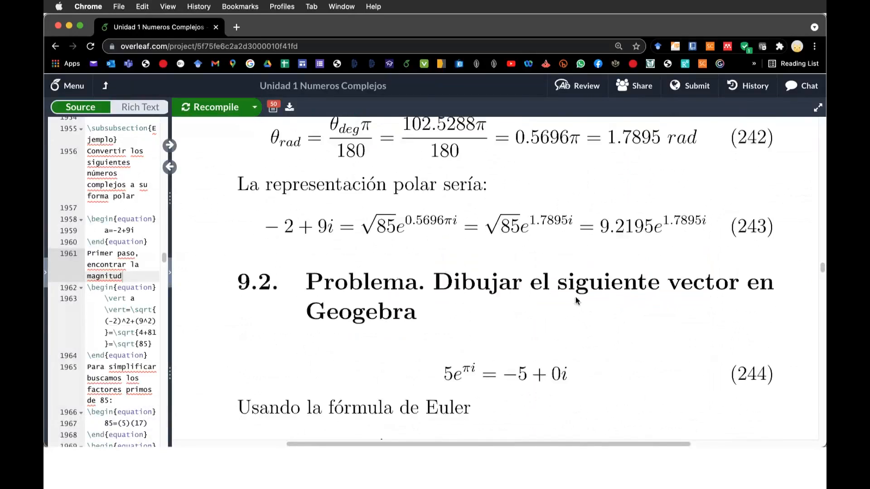
scroll(577, 301, up, 10)
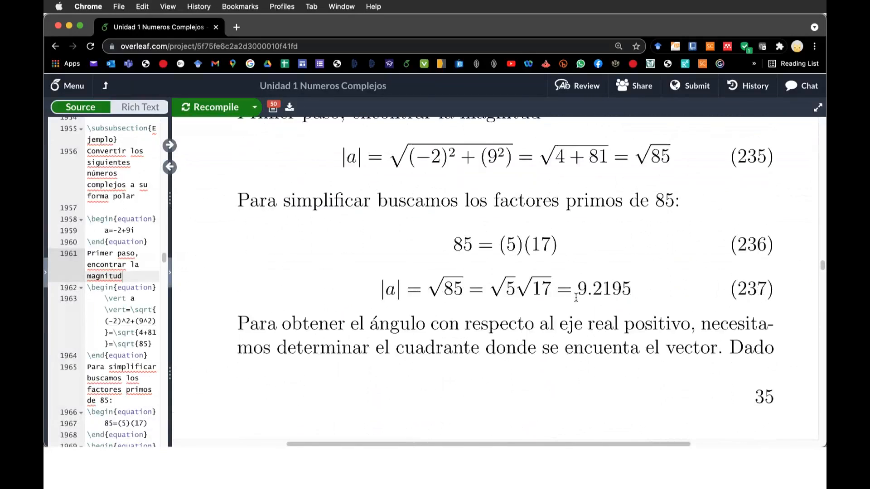
scroll(576, 297, down, 5)
scroll(576, 297, down, 5)
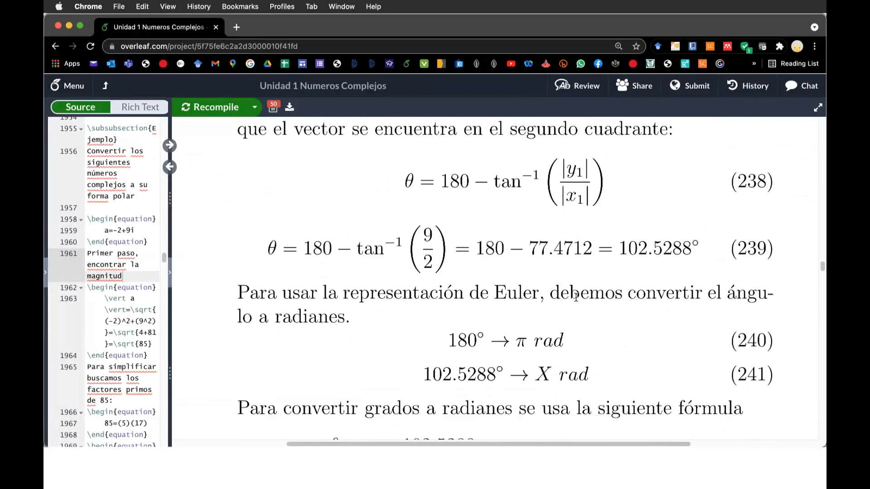
key(super+Tab)
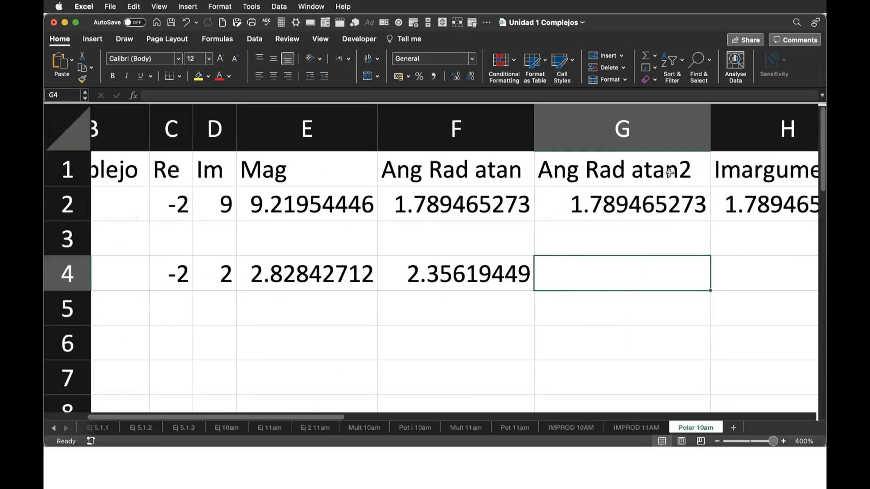
Calculate the angle in radians under the Ang Rad atan2 heading in G4 with =ATAN2(C4,D4).
click(670, 173)
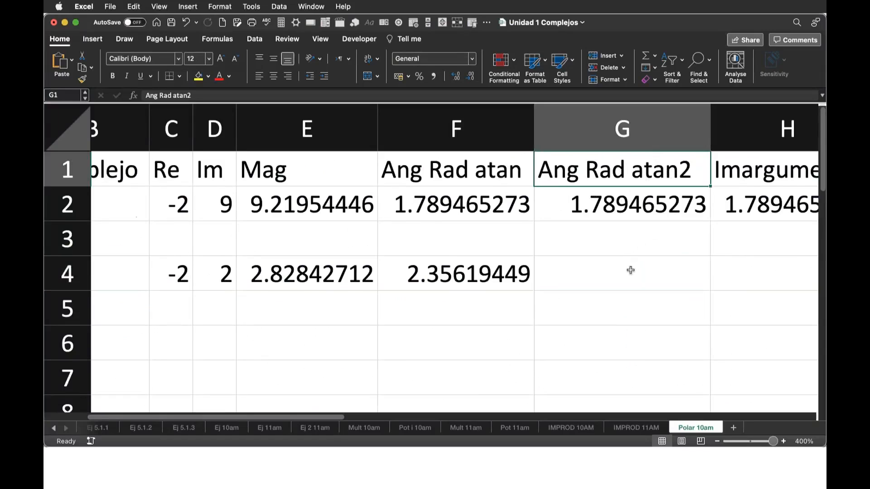
key(Down)
key(Down)
key(Down)
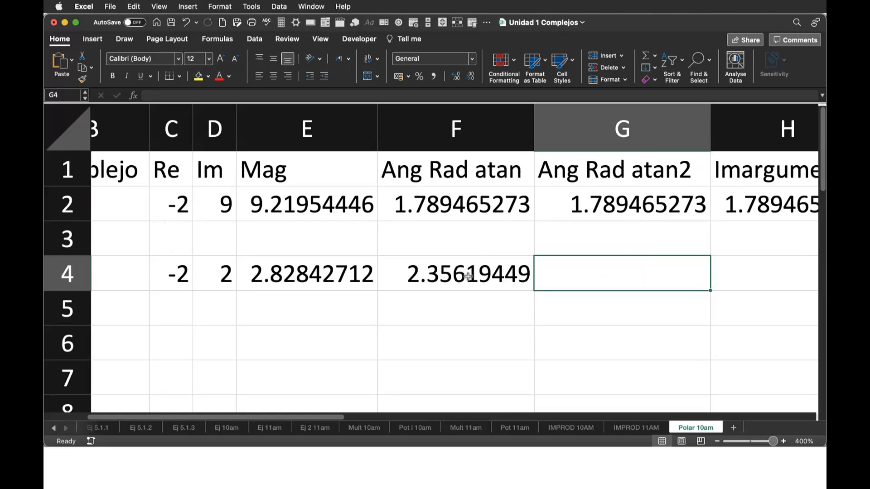
double_click(587, 271)
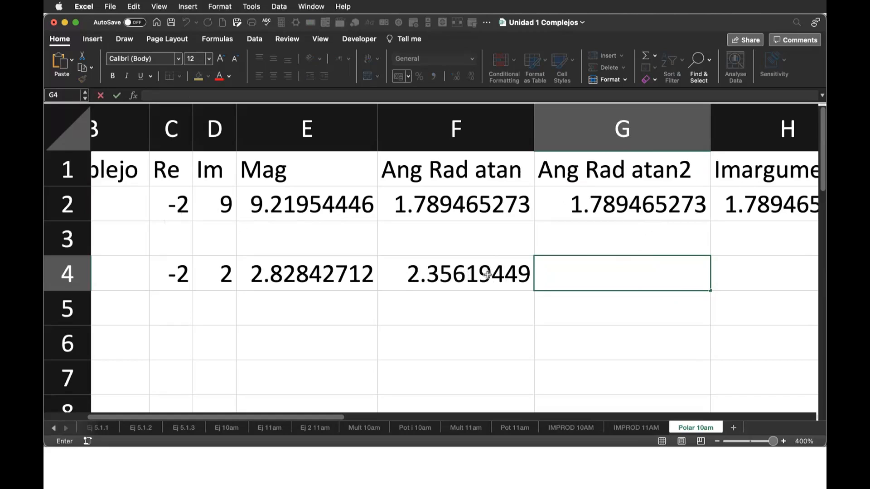
text(=)
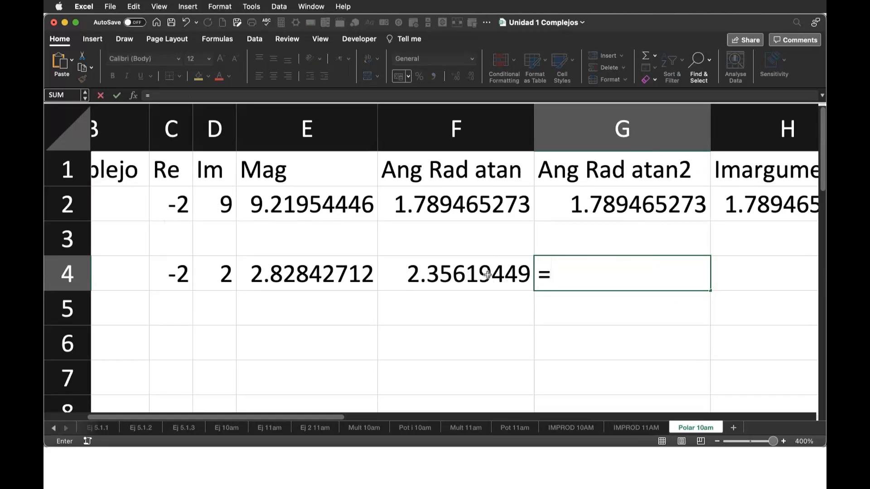
text(atan2)
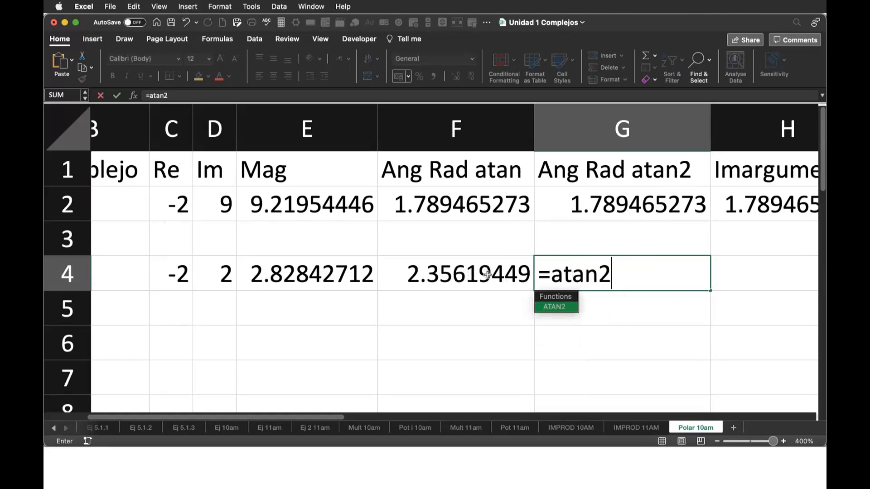
text(()
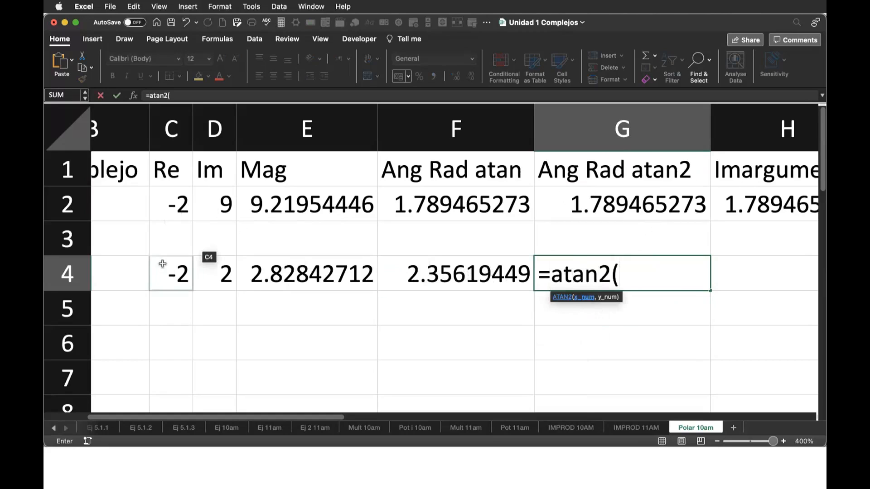
click(183, 279)
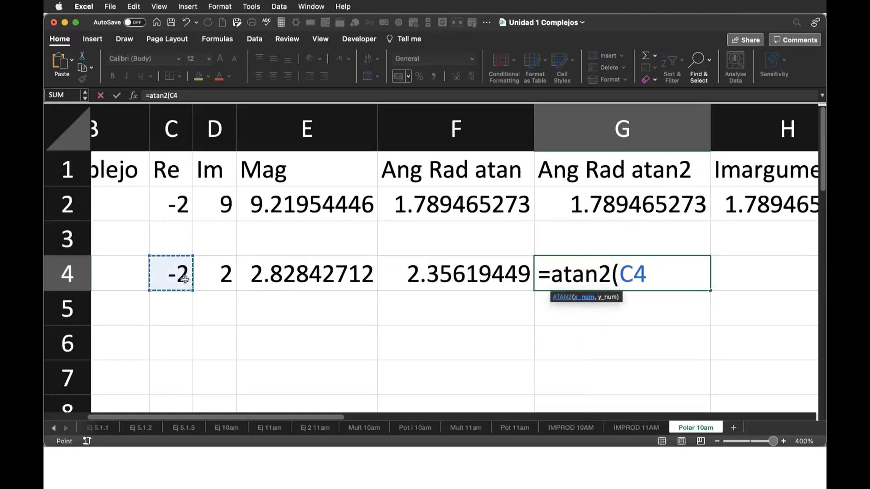
text(,)
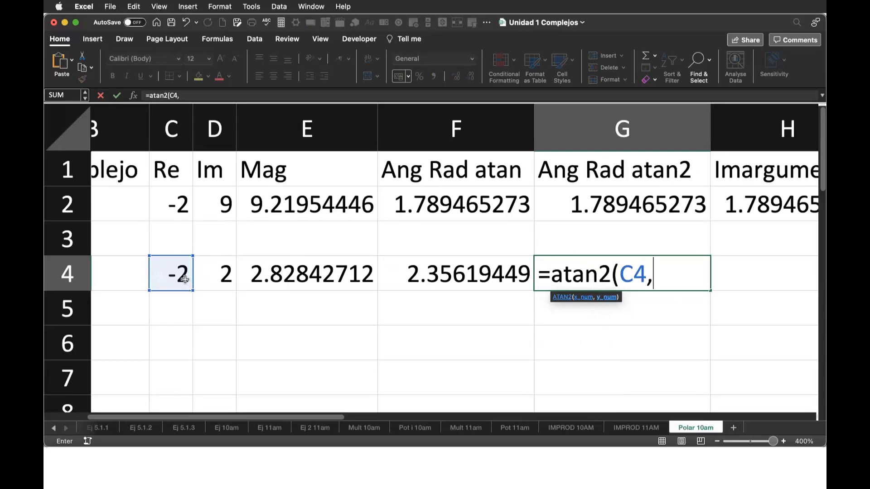
click(213, 271)
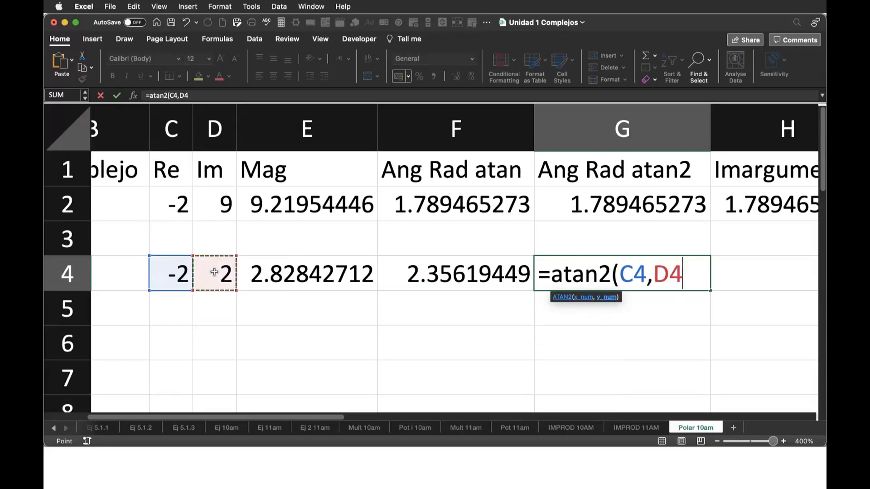
text())
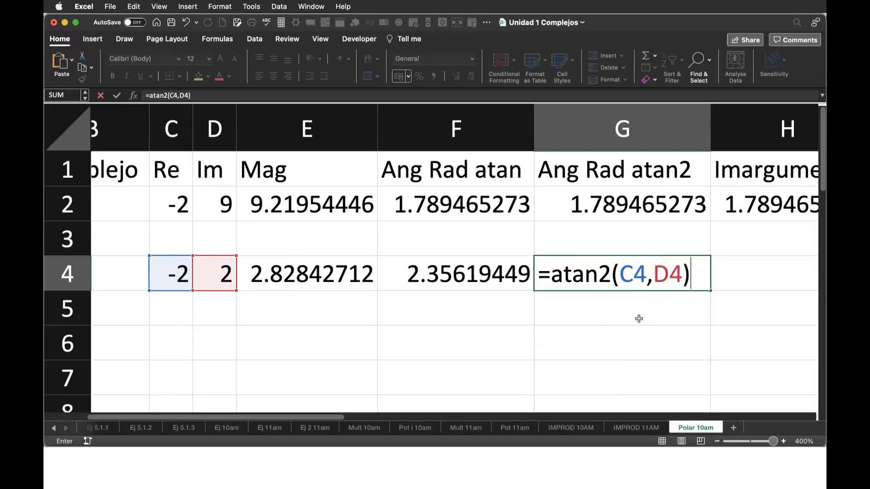
key(Return)
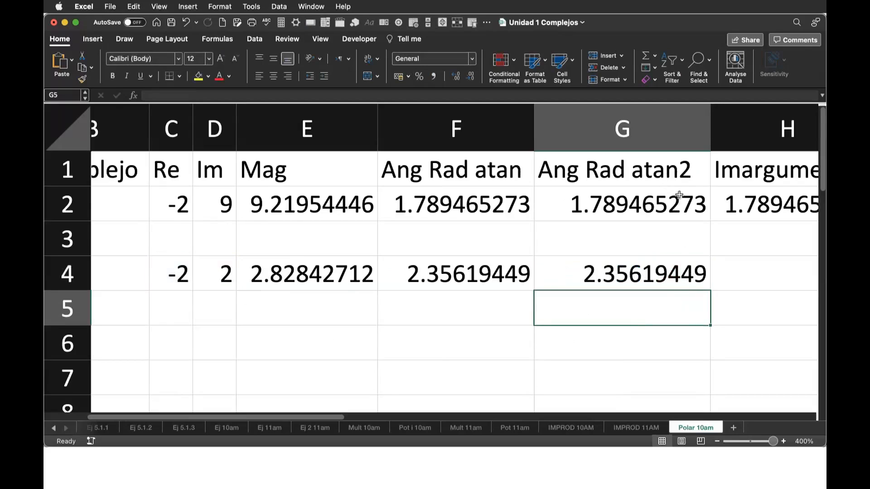
Compare the angle formulas in G4 and F4, and check the complex number stored in B4.
click(685, 274)
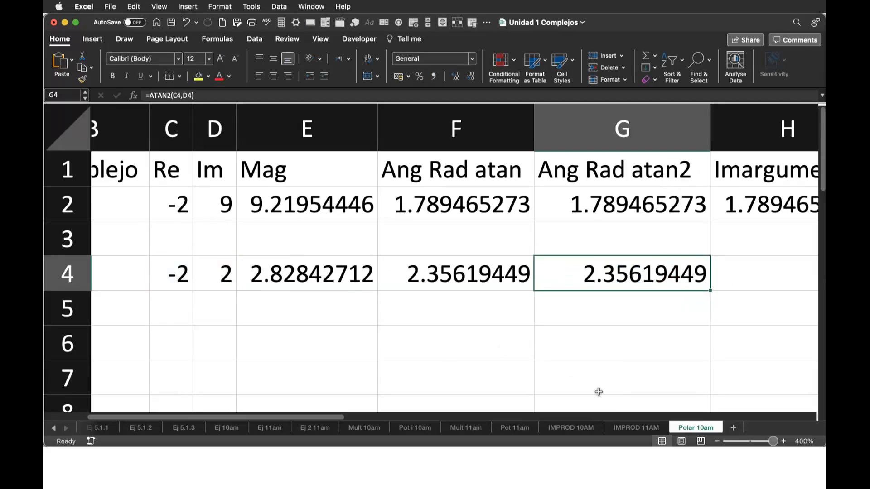
click(489, 274)
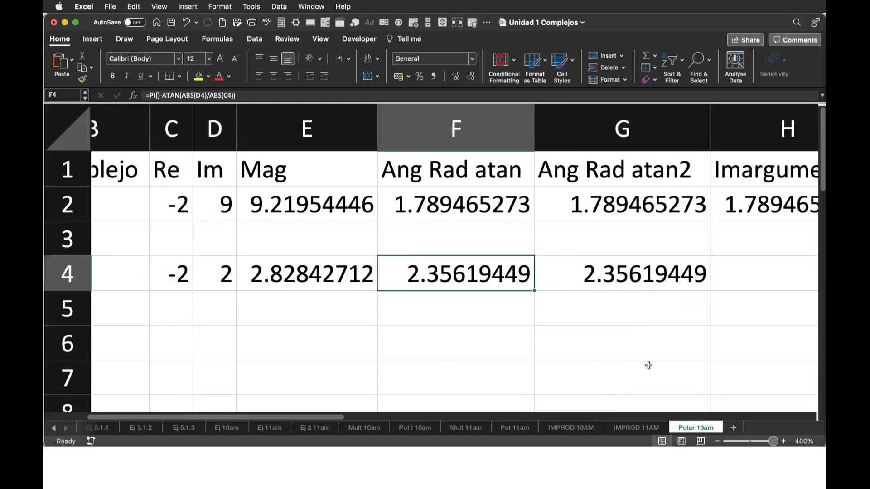
scroll(648, 365, right, 5)
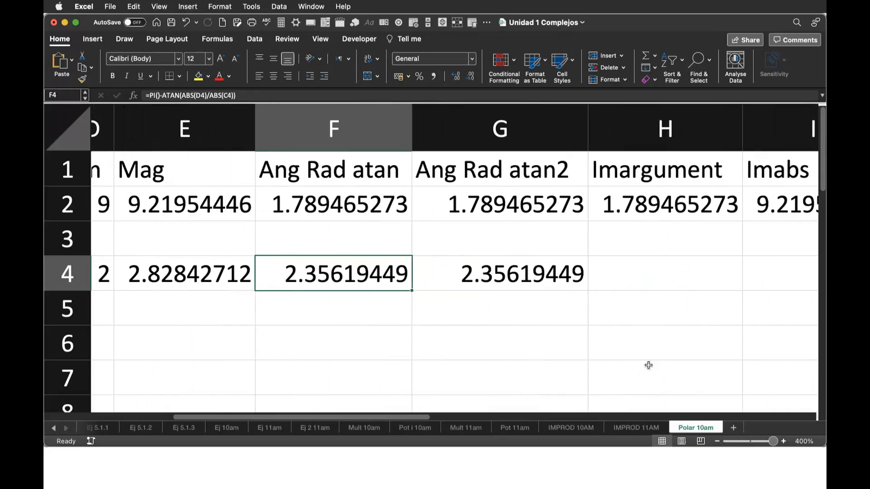
click(645, 275)
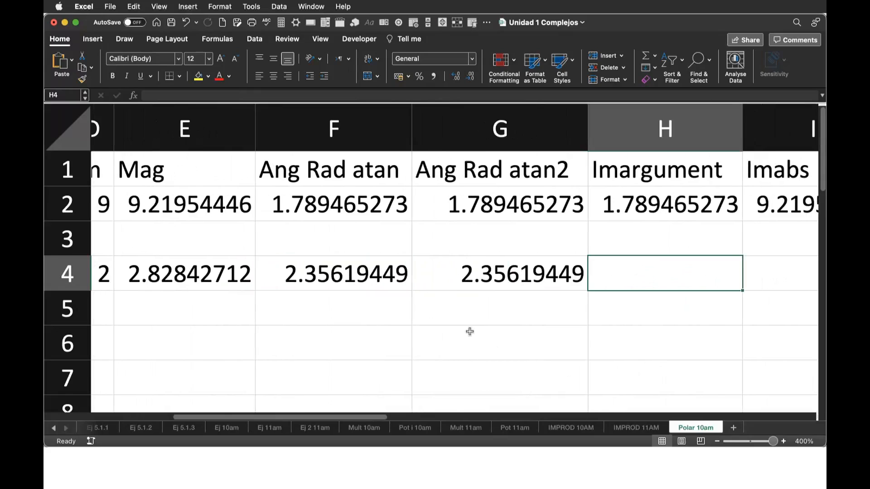
scroll(470, 332, left, 5)
scroll(470, 331, left, 1)
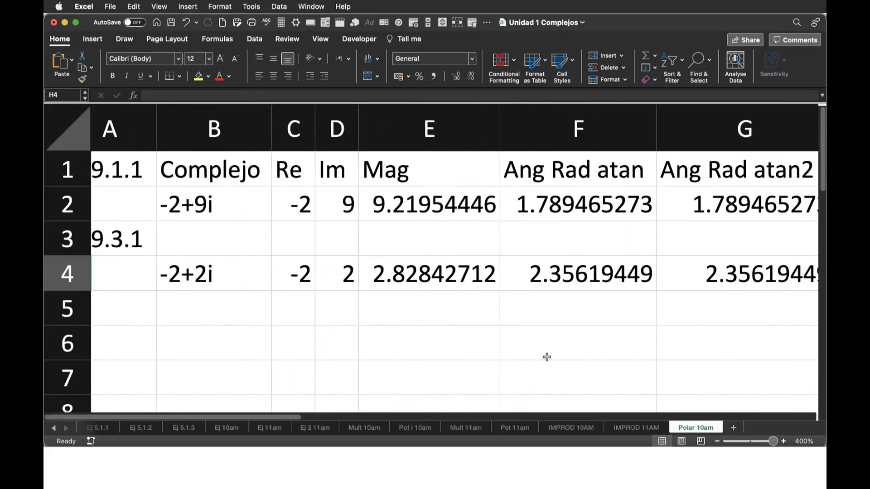
scroll(547, 357, left, 1)
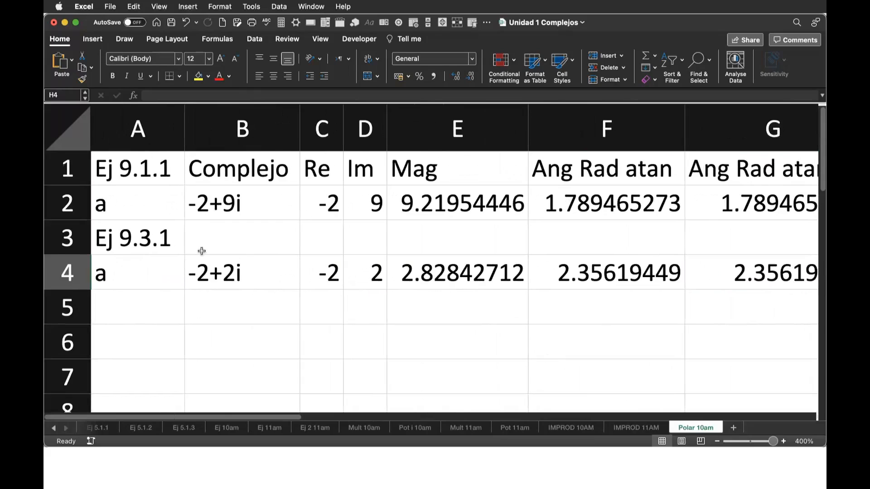
click(228, 275)
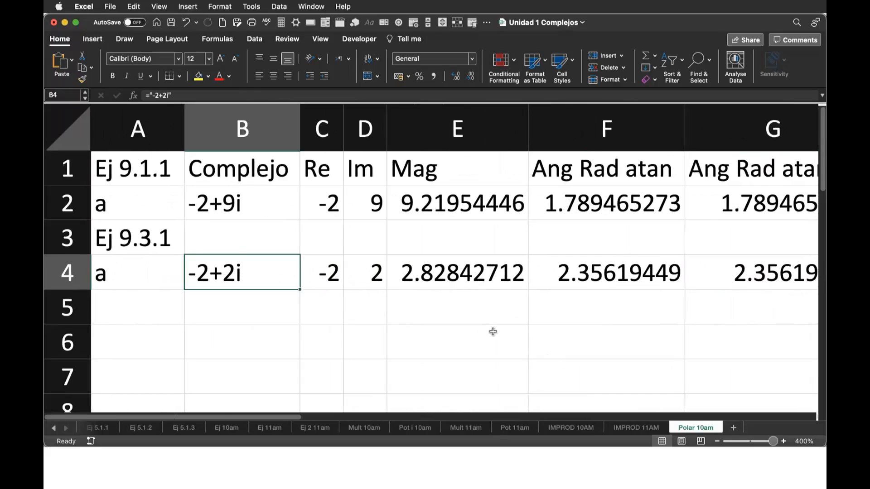
scroll(493, 332, right, 5)
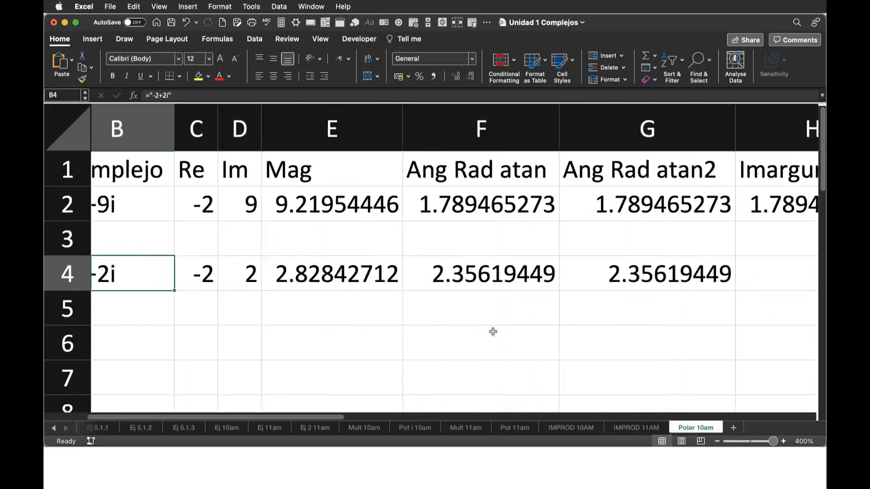
click(452, 274)
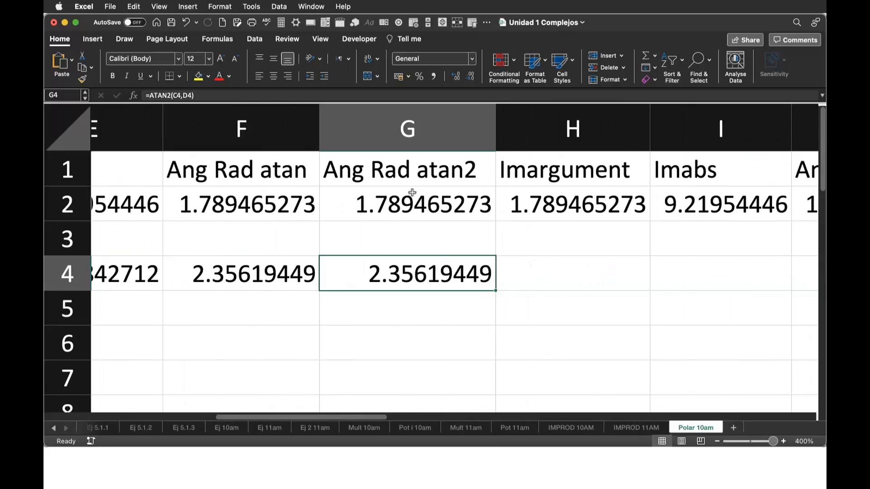
Calculate the angle in radians under the Imargument heading in H4 with =IMARGUMENT(B4).
click(558, 283)
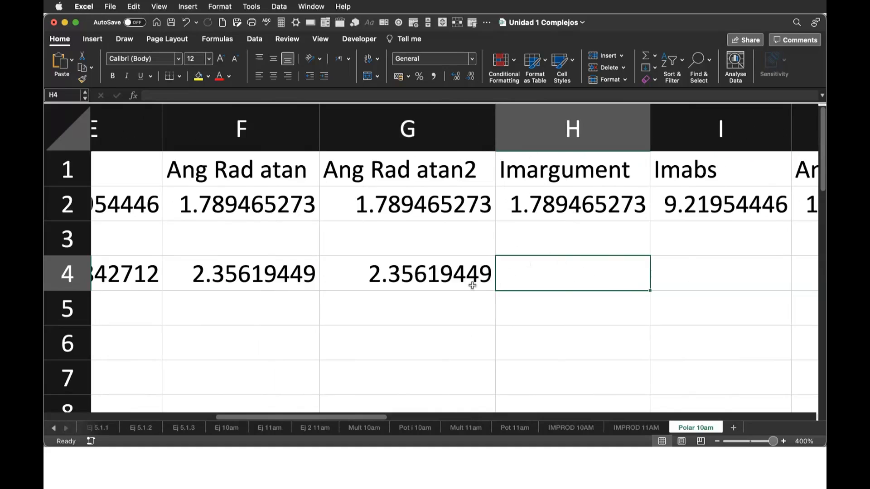
scroll(585, 290, left, 5)
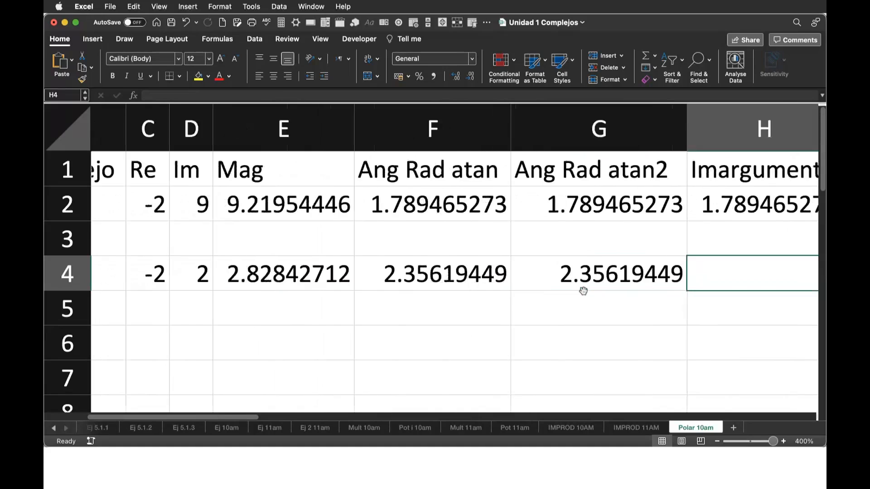
scroll(583, 290, right, 5)
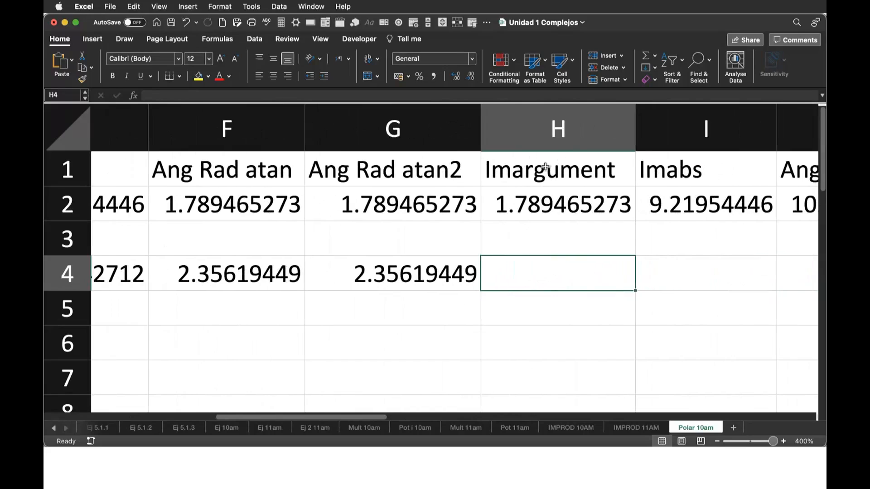
text(=i)
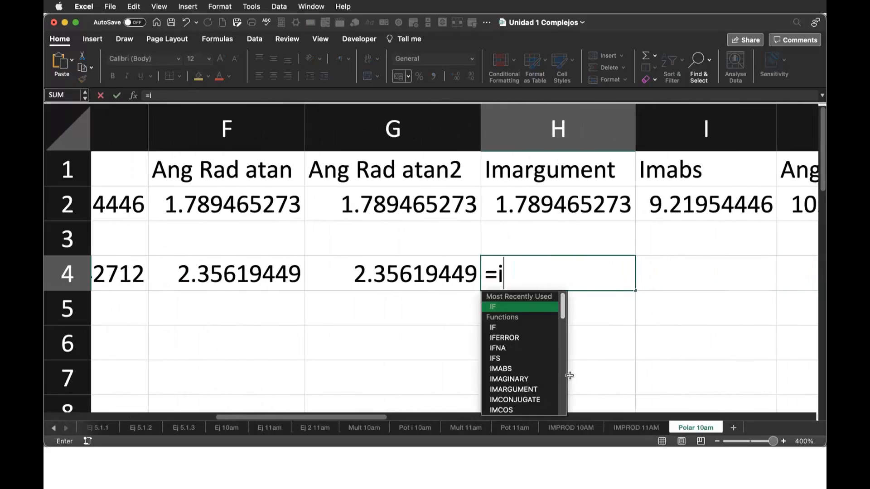
text(marg)
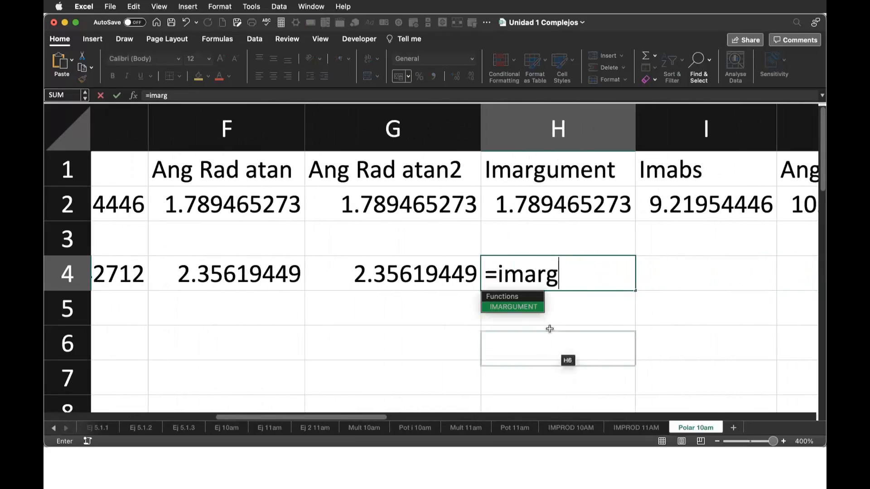
double_click(535, 306)
scroll(398, 320, left, 5)
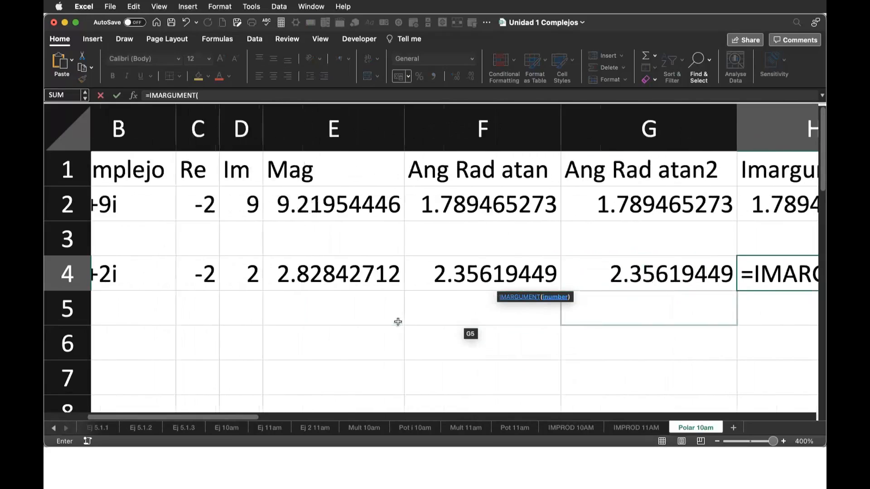
click(161, 274)
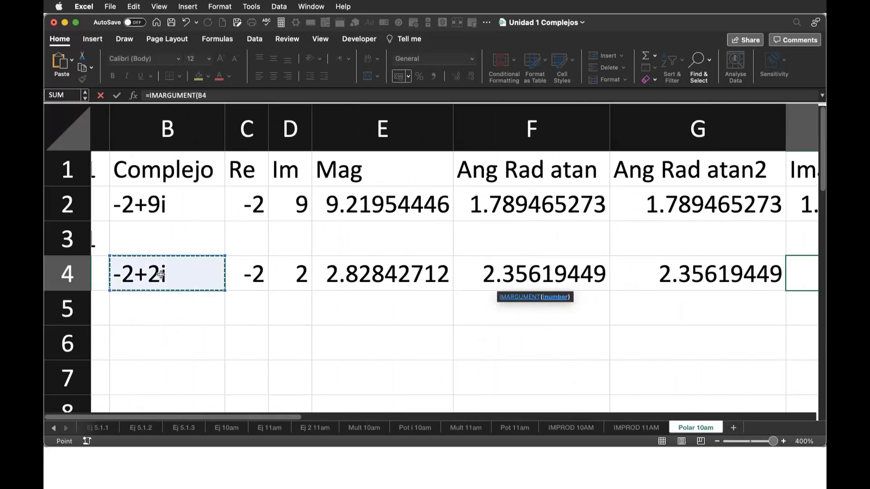
text())
key(Return)
Compare the IMARGUMENT result in H4 with the ATAN2 angle in G4.
click(700, 275)
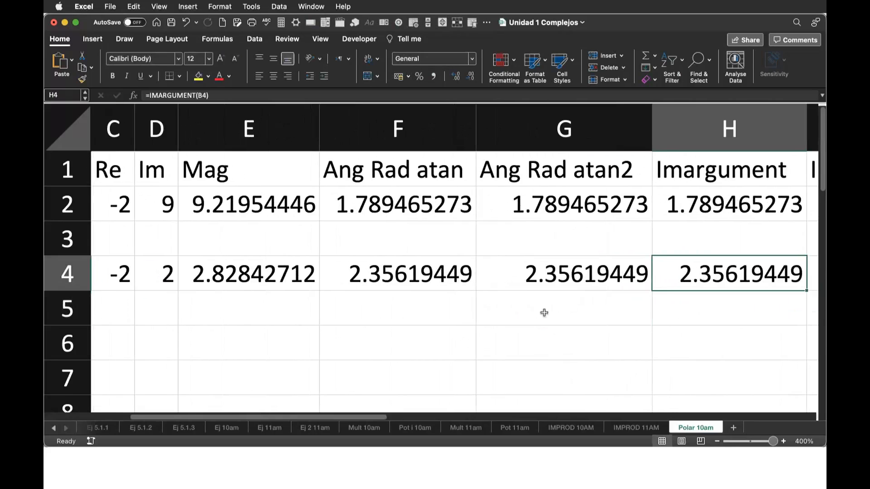
scroll(543, 313, right, 3)
click(466, 277)
click(585, 267)
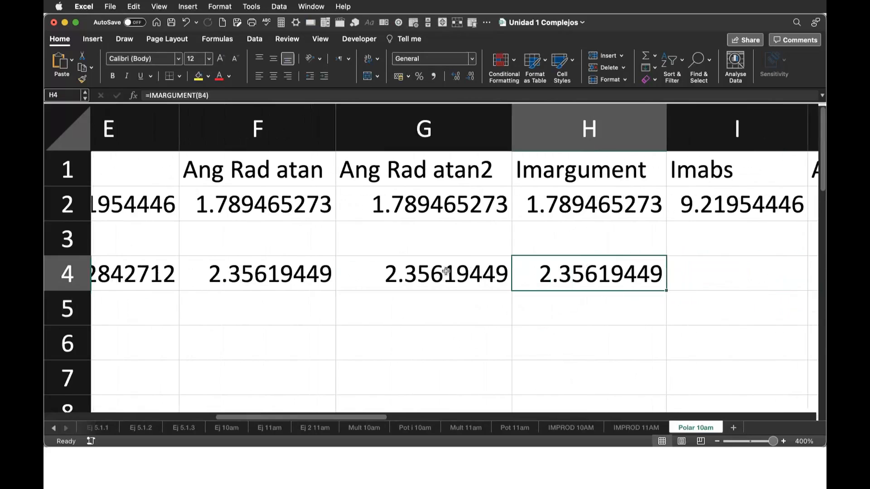
Calculate the magnitude under the Imabs heading in I4 with =IMABS(B4).
scroll(566, 282, right, 2)
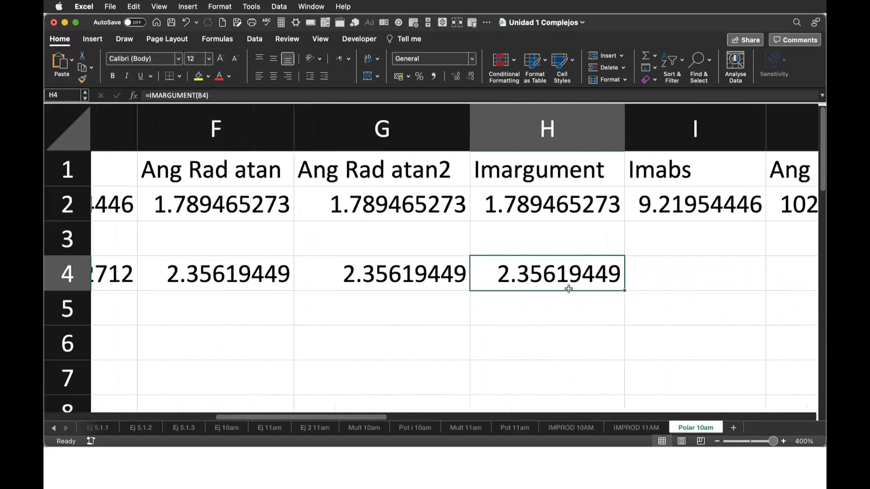
click(554, 271)
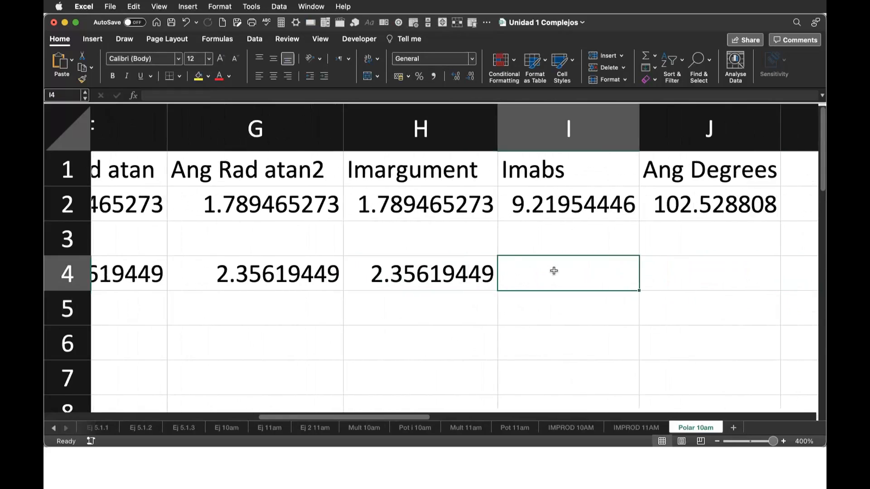
text(=i)
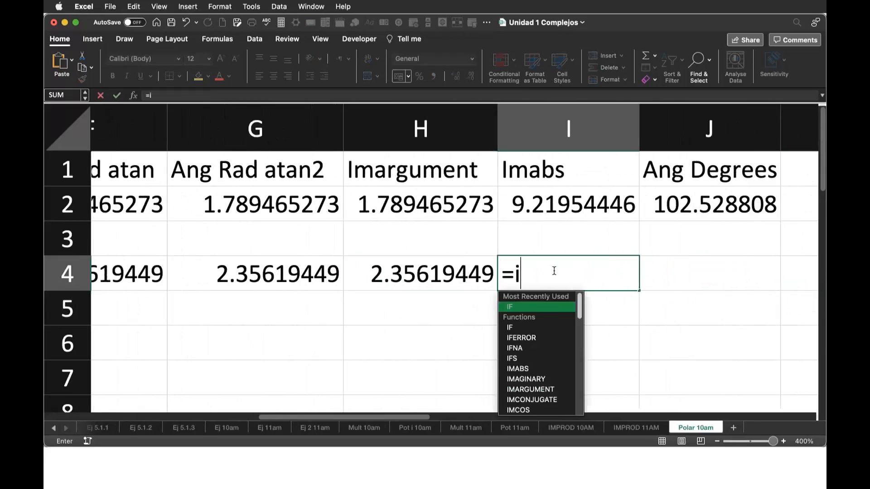
text(mabs()
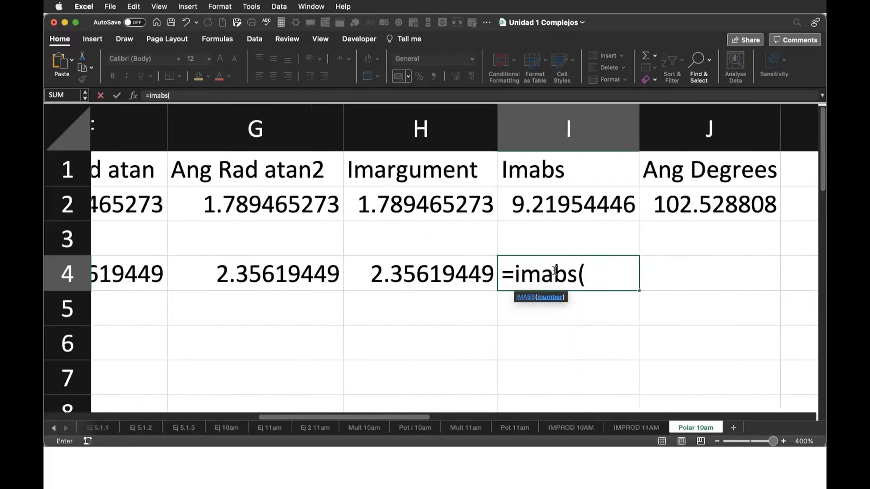
scroll(441, 350, left, 10)
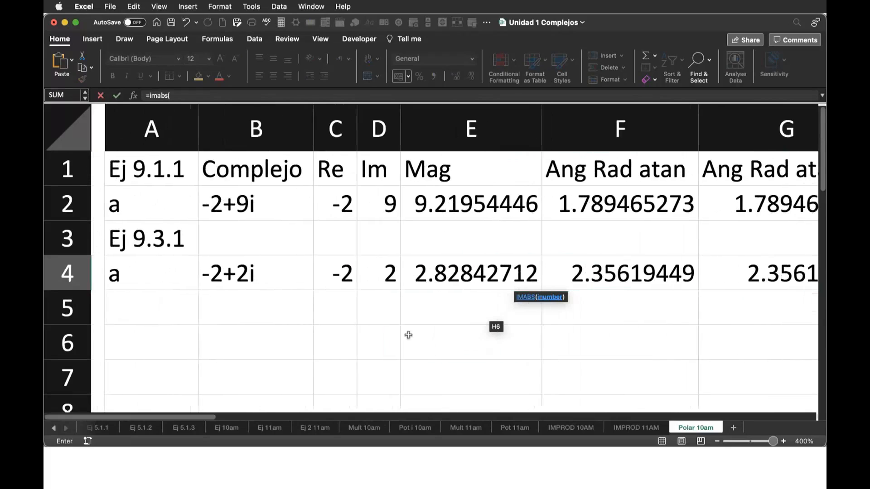
click(238, 276)
drag(237, 276, 267, 281)
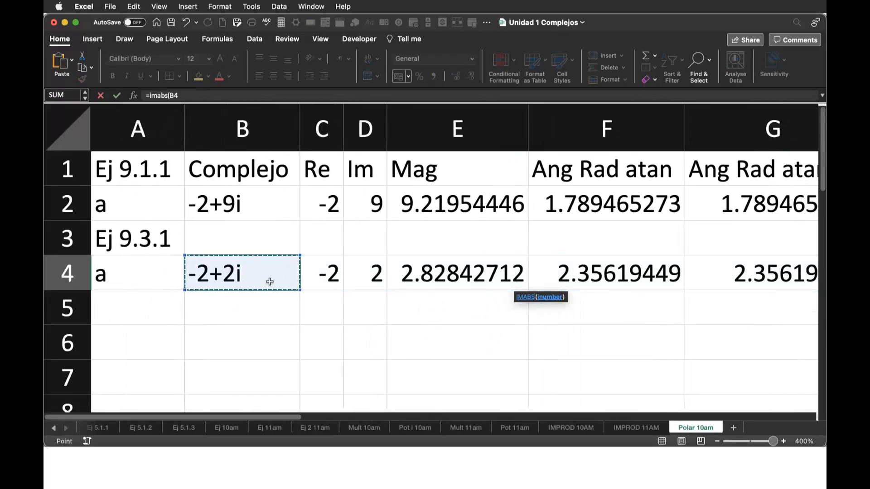
key(Return)
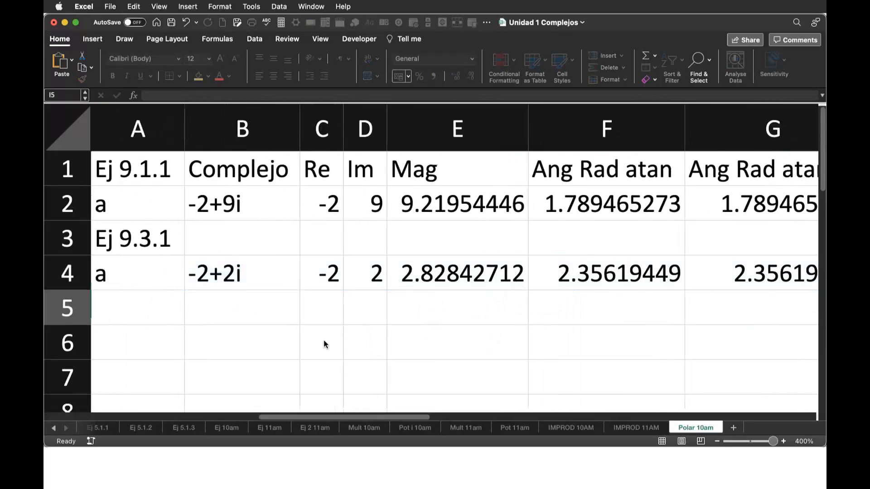
click(660, 273)
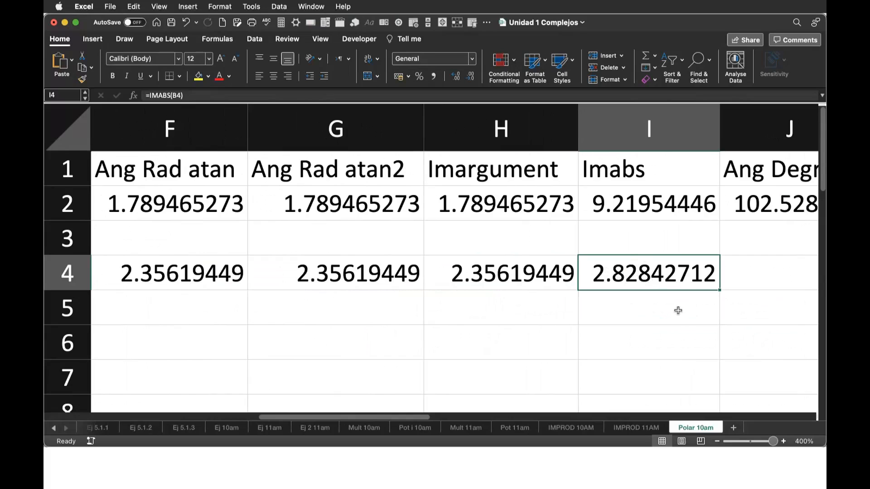
Convert the IMARGUMENT angle to degrees under the Ang Degrees heading in J4 with =DEGREES(H4).
scroll(679, 310, right, 5)
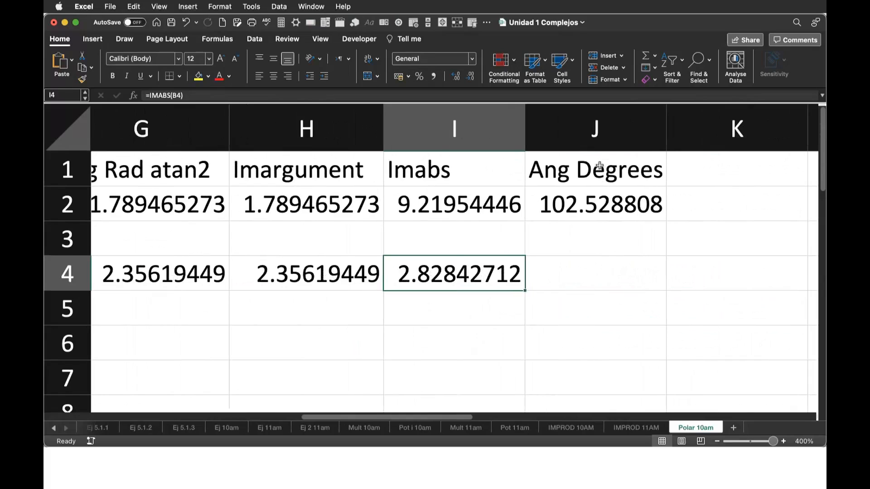
click(630, 170)
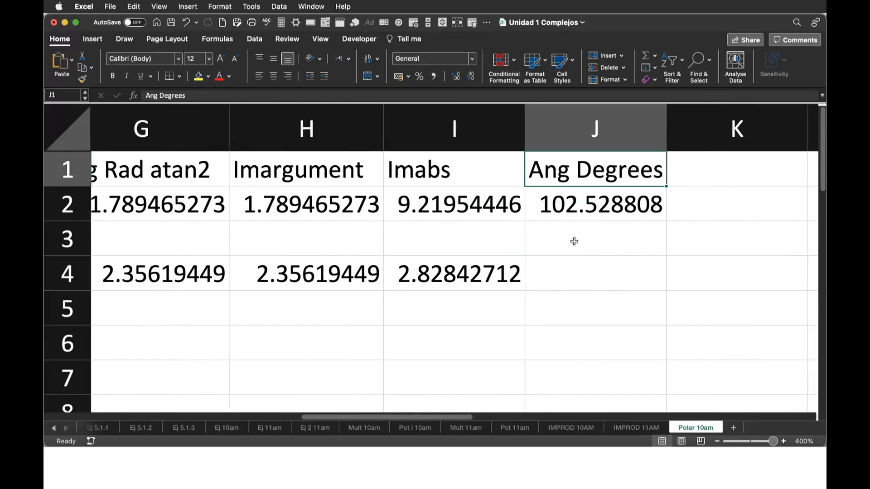
click(564, 272)
text(=degr)
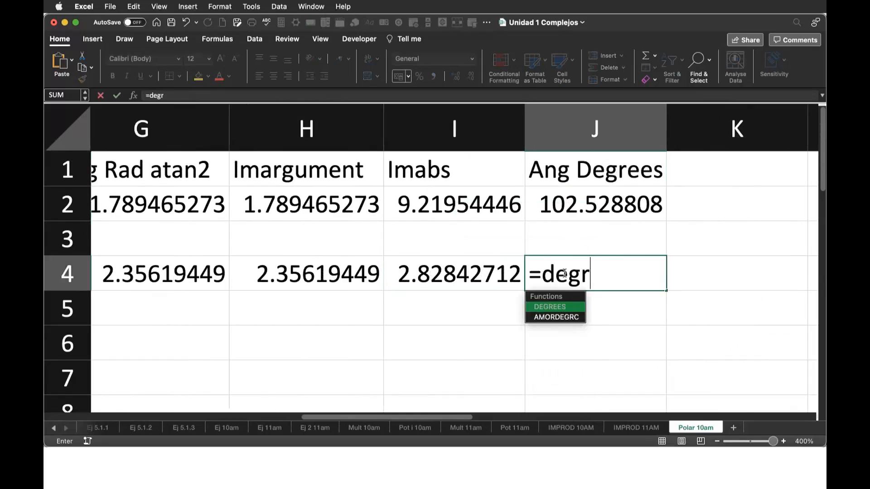
text(ees()
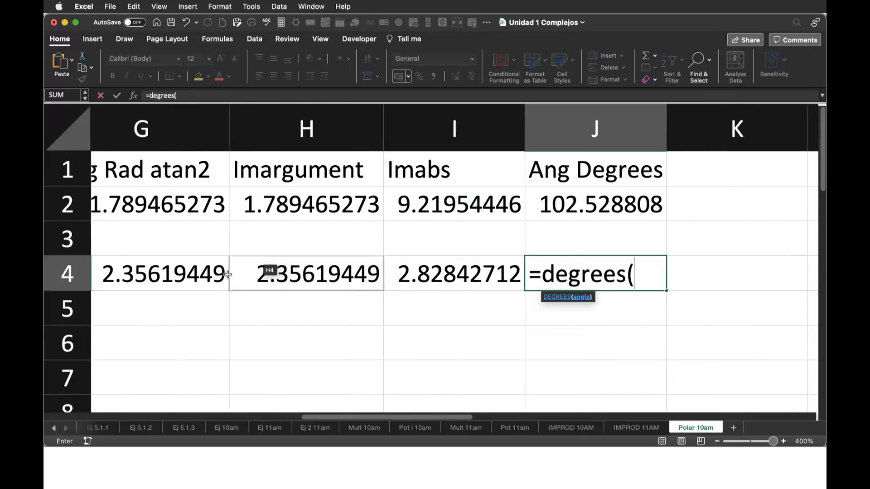
click(284, 270)
text())
key(Return)
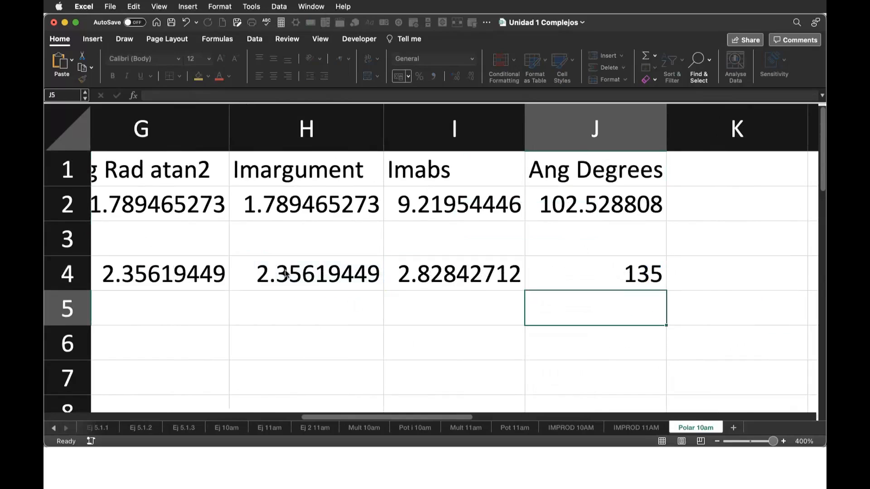
click(630, 270)
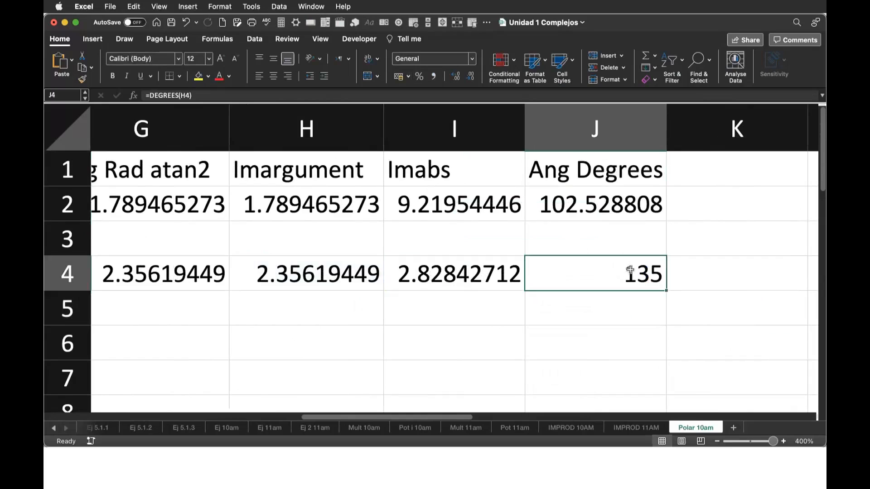
Highlight the magnitude and degree results in I4:J4 and I2:J2 with a yellow fill.
click(455, 275)
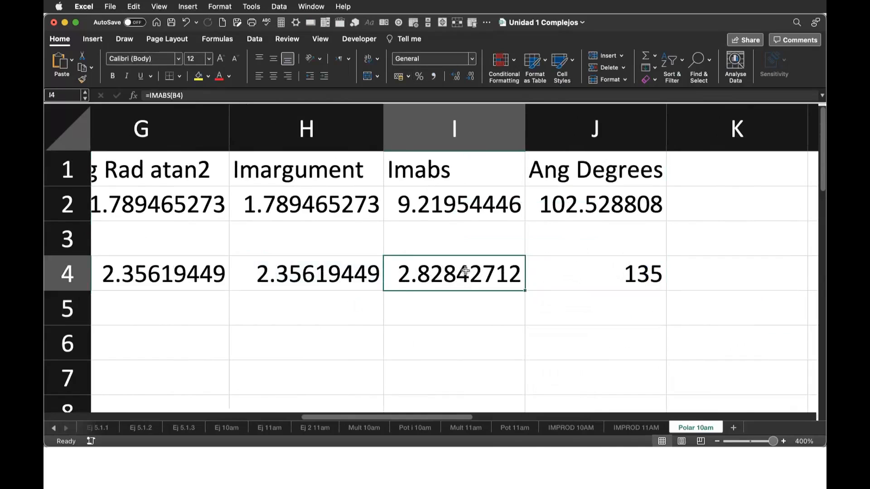
drag(465, 271, 567, 281)
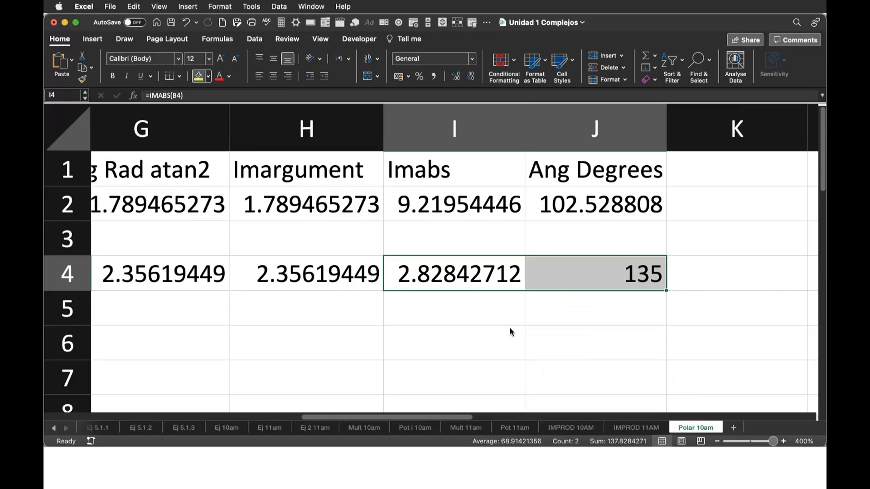
drag(452, 199, 553, 202)
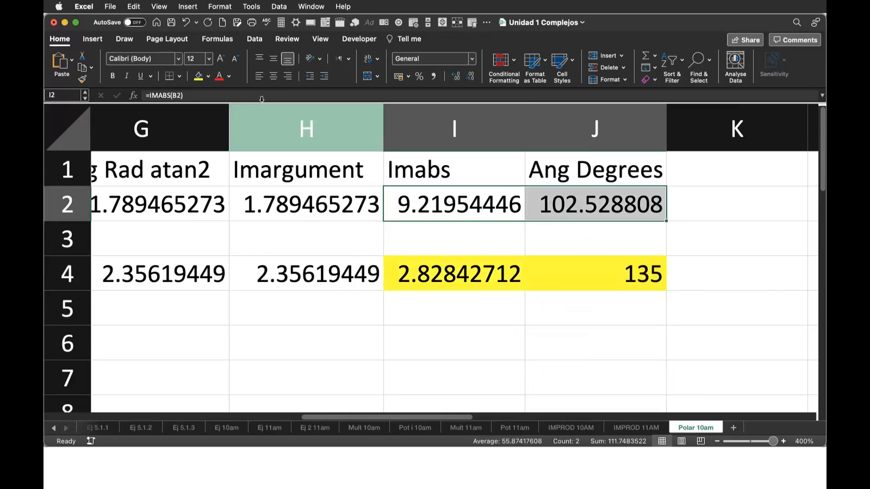
click(198, 77)
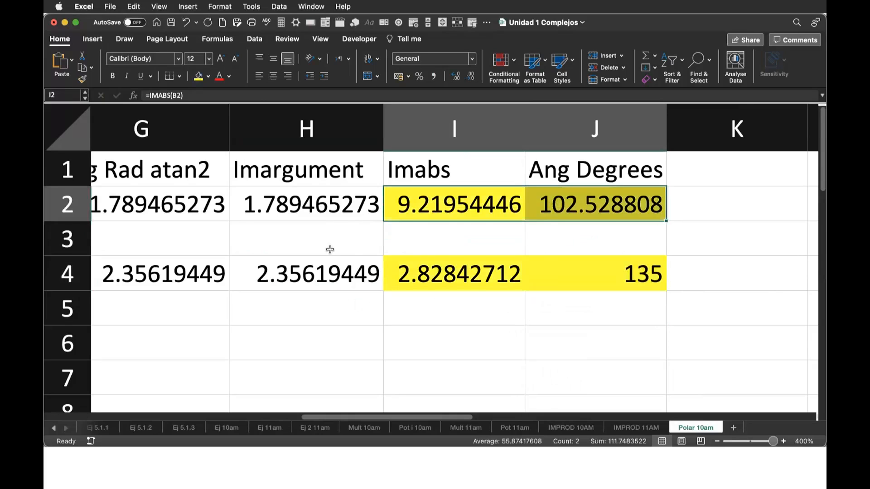
Fill the Imargument and Imabs heading cells H1:I1 with the standard light blue colour.
scroll(330, 250, left, 10)
scroll(330, 250, right, 8)
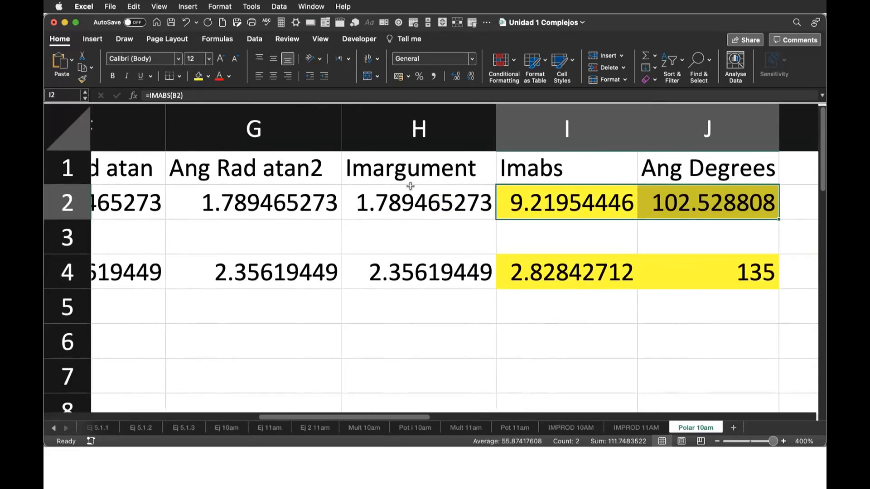
drag(404, 168, 509, 170)
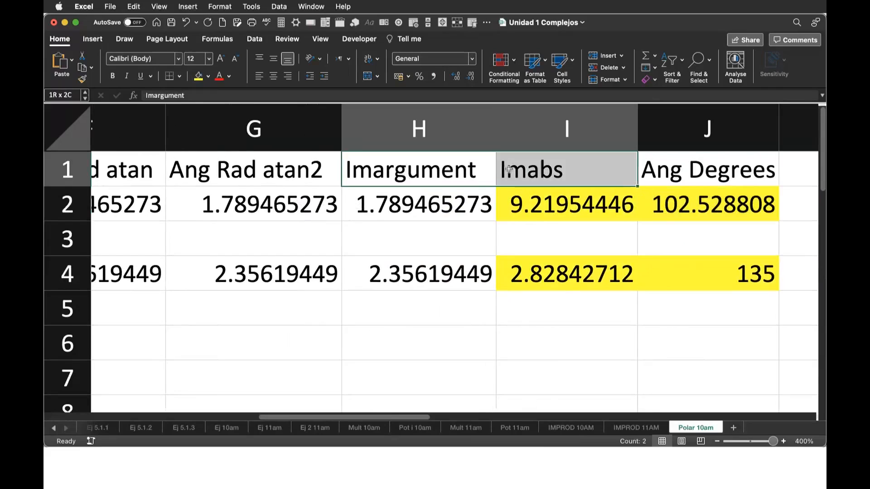
click(208, 76)
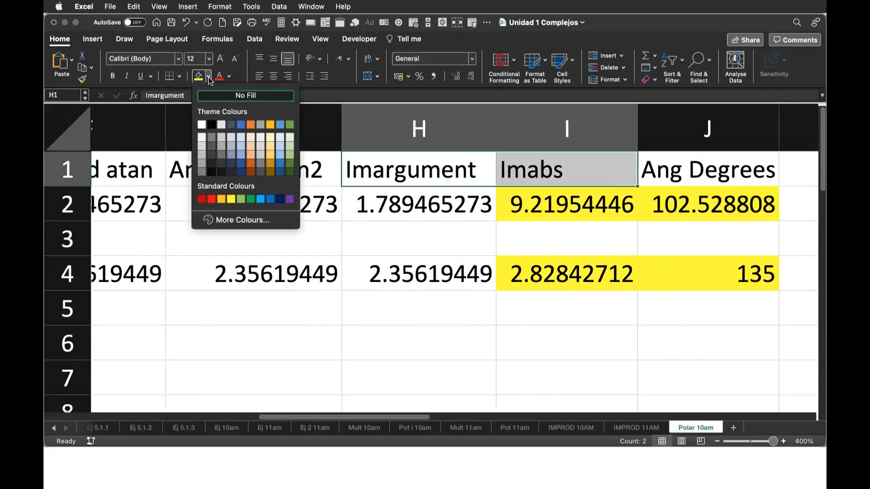
click(261, 199)
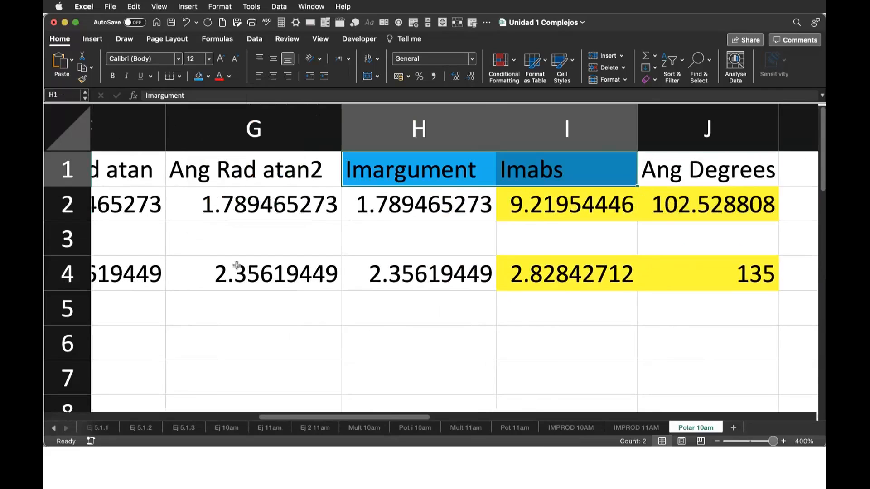
Switch to Chrome and open the bookmarked Algebra Lineal course site in a new browser tab.
scroll(221, 280, left, 5)
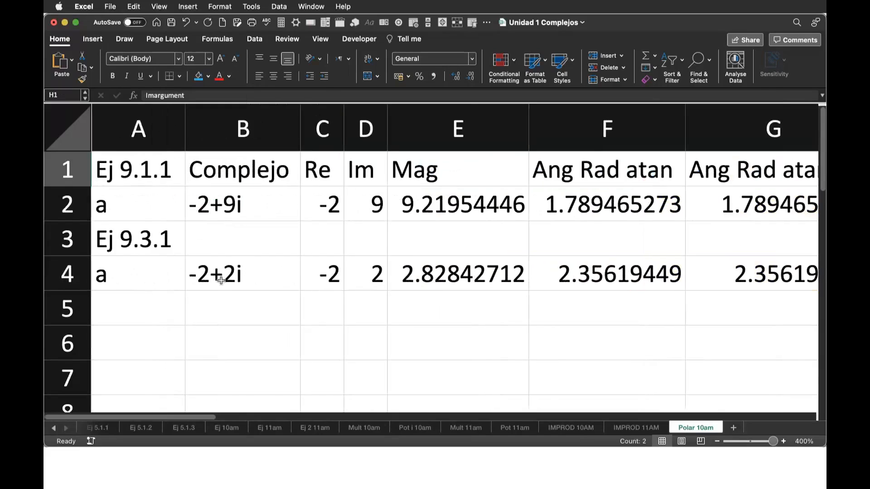
click(226, 169)
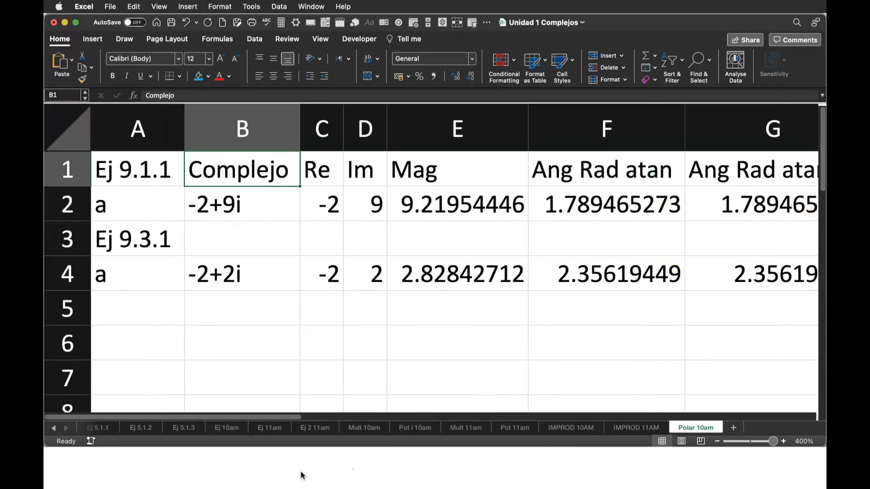
key(super+Tab)
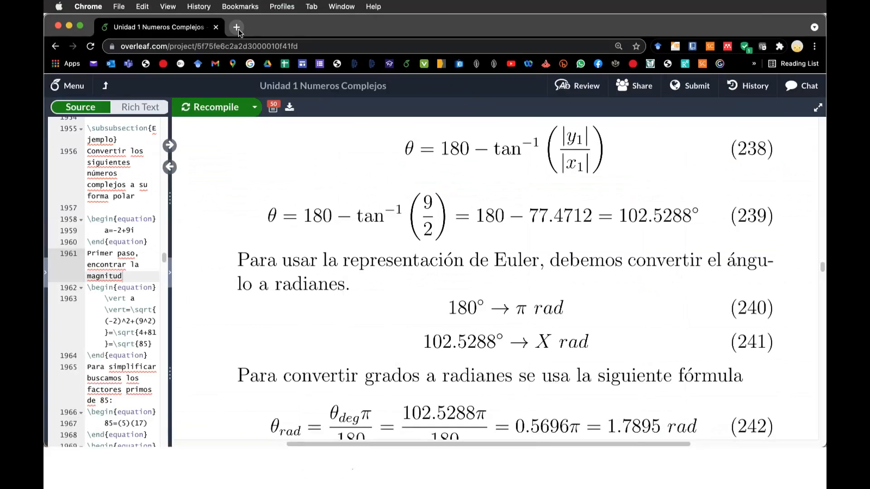
click(232, 27)
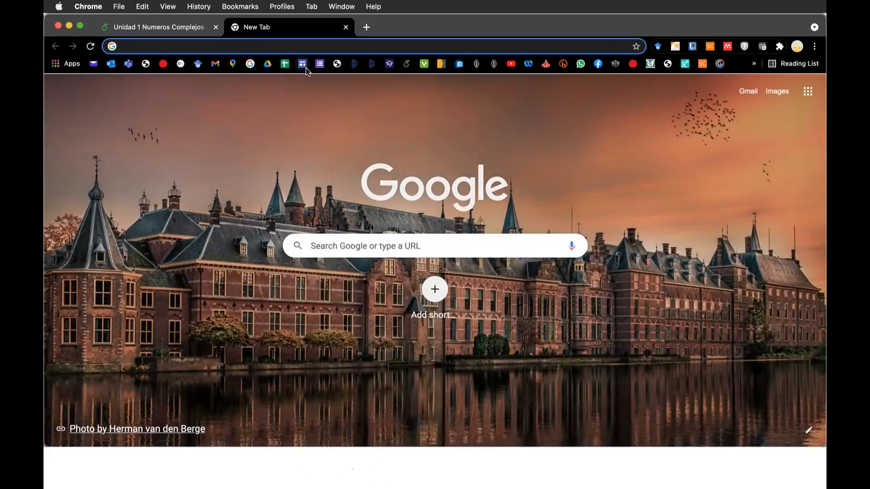
click(302, 64)
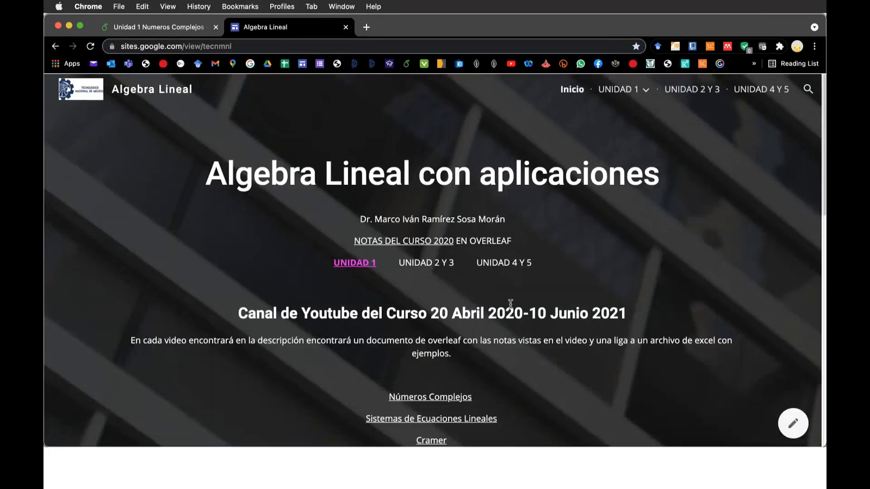
Open the AYUDA GOOGLE HOJAS ESPAÑOL link among the course site's function references.
scroll(511, 306, down, 5)
scroll(513, 308, down, 3)
scroll(512, 308, down, 1)
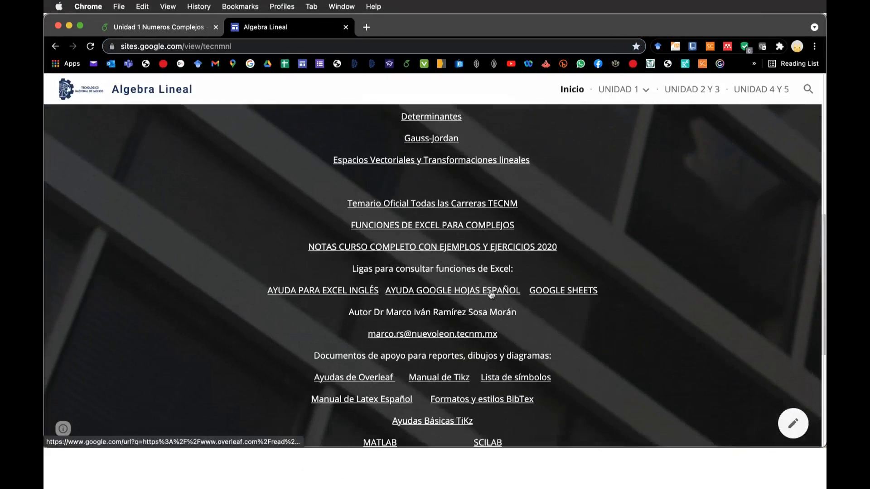
click(491, 292)
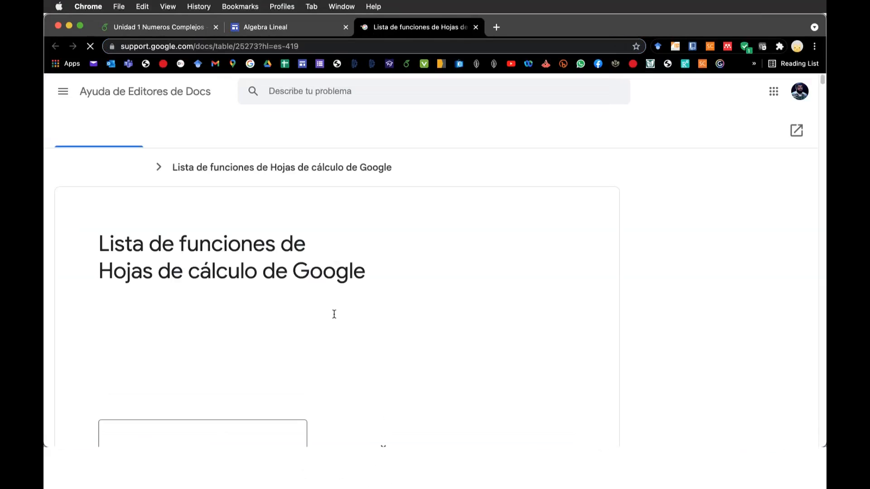
Restrict the Google Sheets function list to the Ingeniería category.
scroll(463, 292, down, 5)
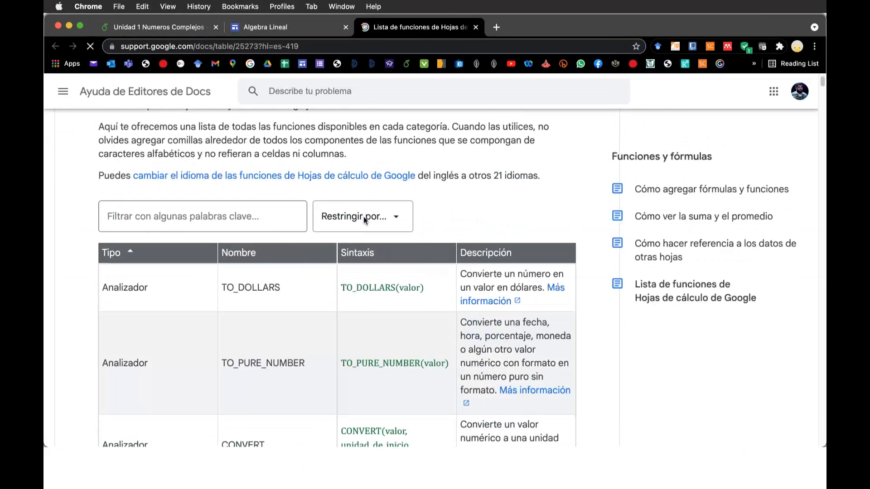
click(365, 218)
click(361, 271)
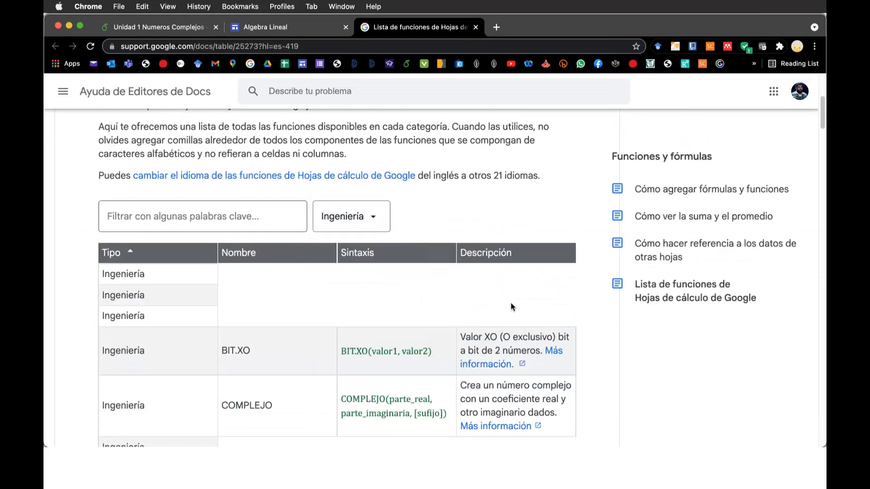
Look through the Ingeniería functions for the IM.ABS entry and read its syntax and description.
scroll(511, 307, up, 4)
scroll(511, 308, down, 10)
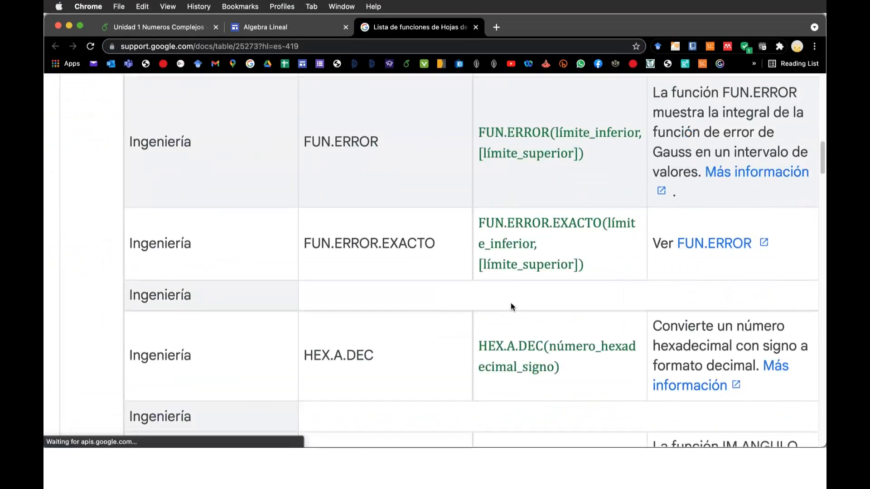
scroll(511, 307, down, 12)
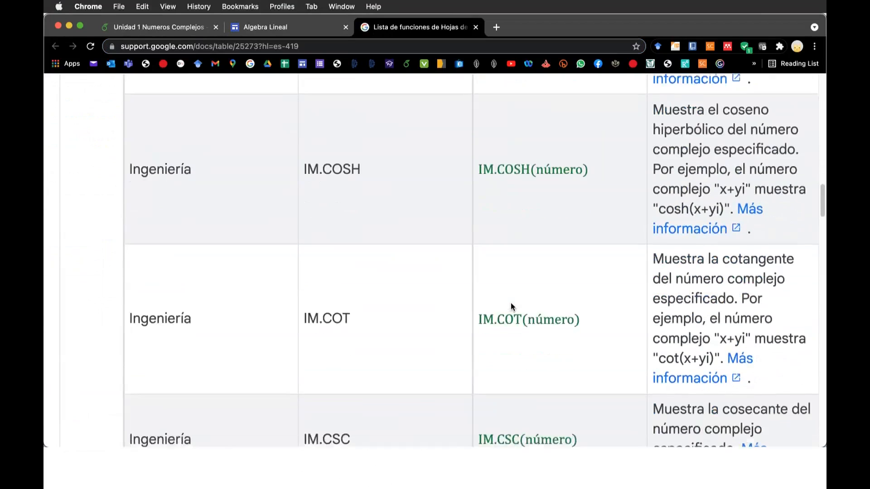
scroll(511, 307, down, 15)
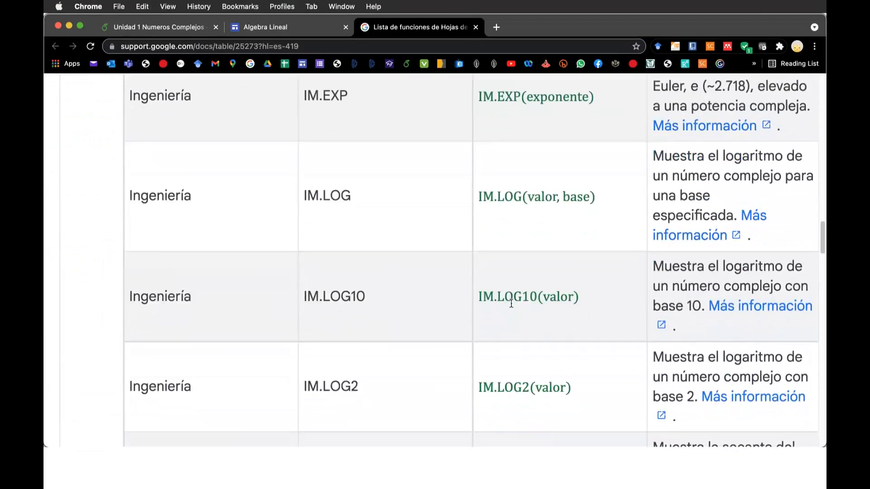
scroll(511, 303, down, 10)
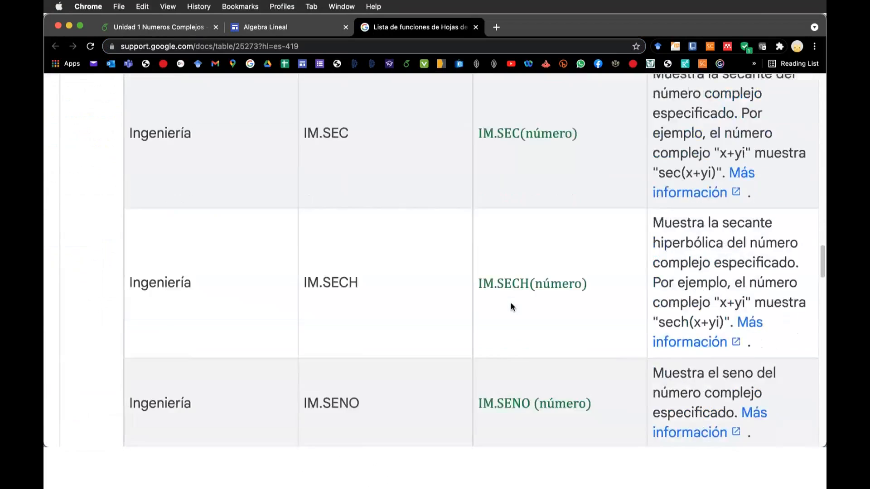
scroll(511, 302, down, 12)
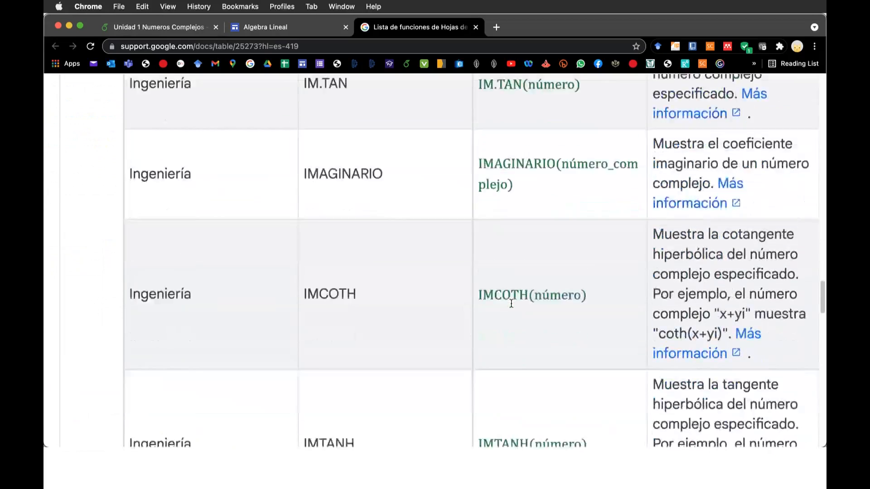
scroll(511, 303, down, 12)
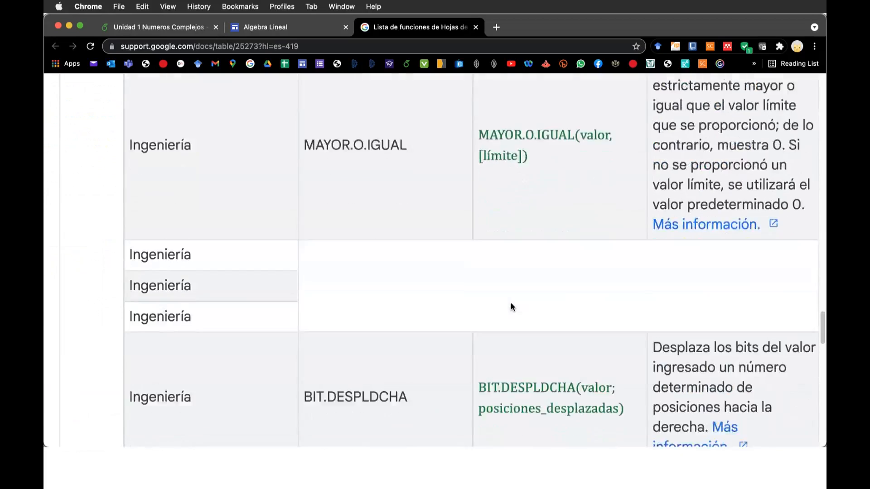
scroll(511, 307, down, 12)
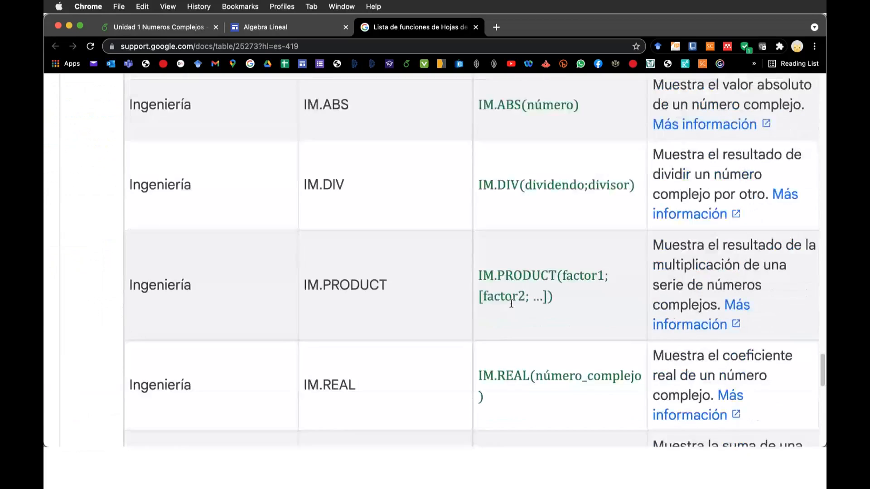
scroll(511, 303, up, 2)
scroll(376, 157, up, 2)
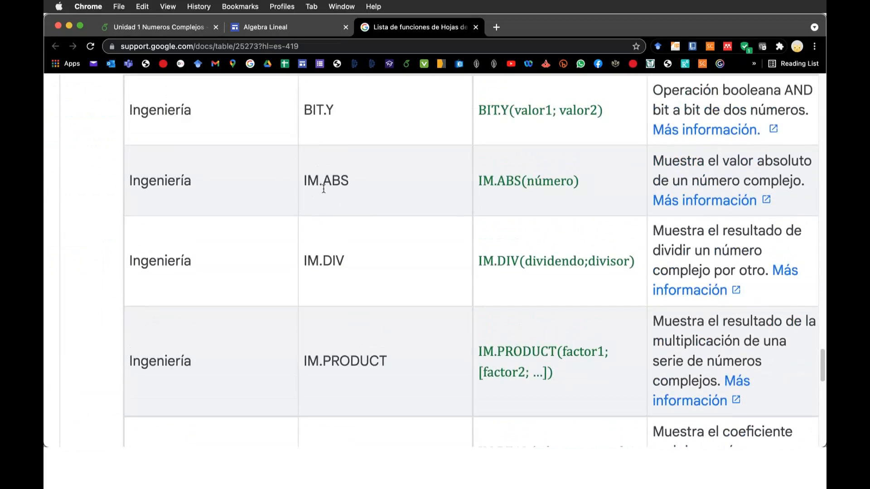
Review the remaining complex-number functions and examine the IM.ANGULO entry for the argument in radians.
scroll(418, 289, down, 10)
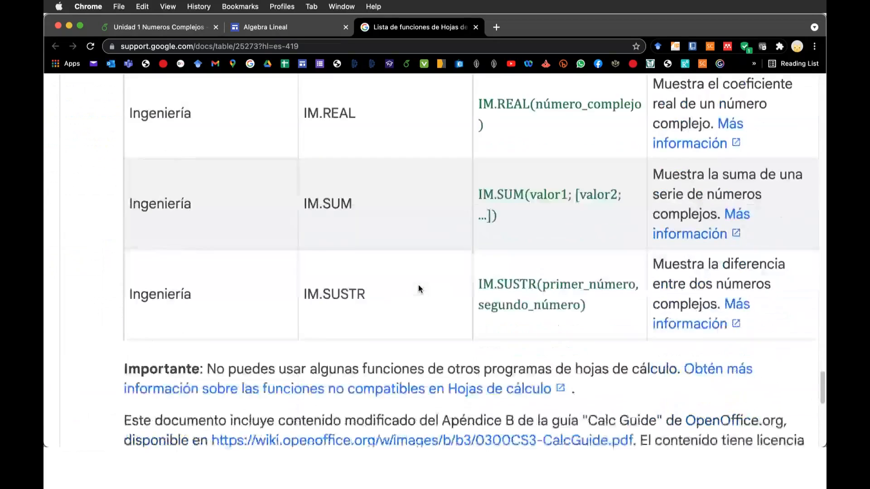
scroll(420, 288, up, 7)
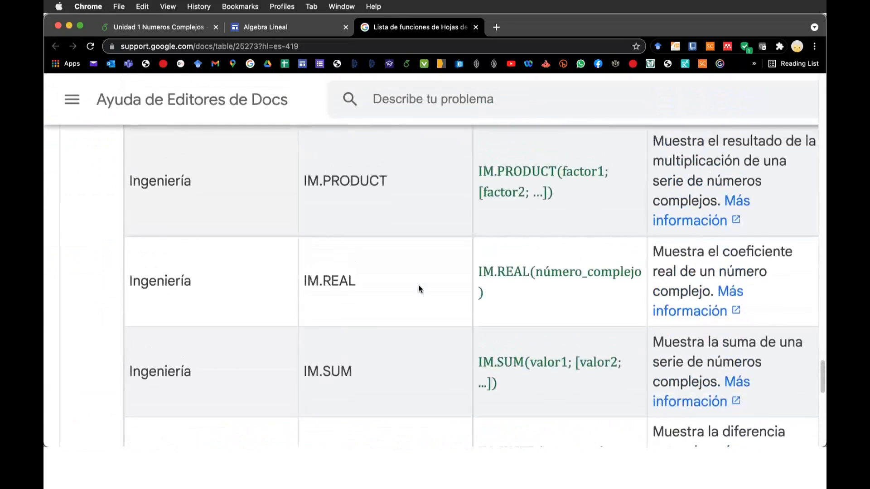
scroll(419, 289, up, 5)
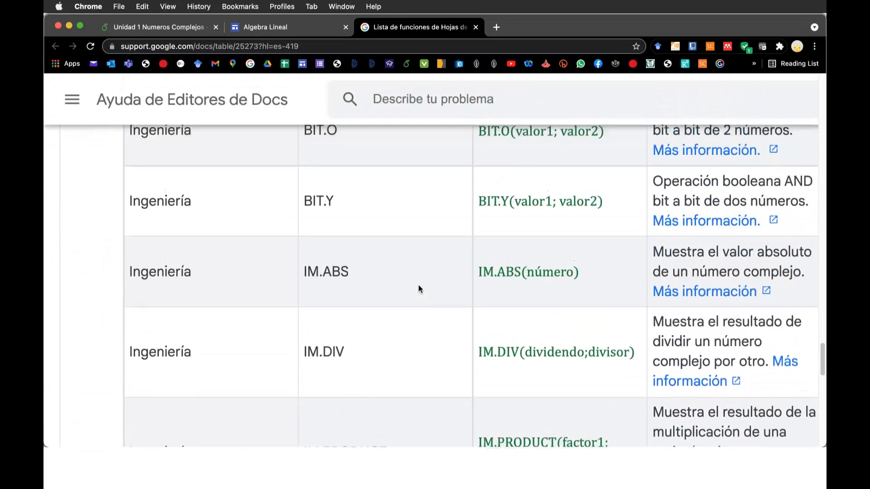
scroll(419, 289, up, 3)
scroll(418, 285, up, 8)
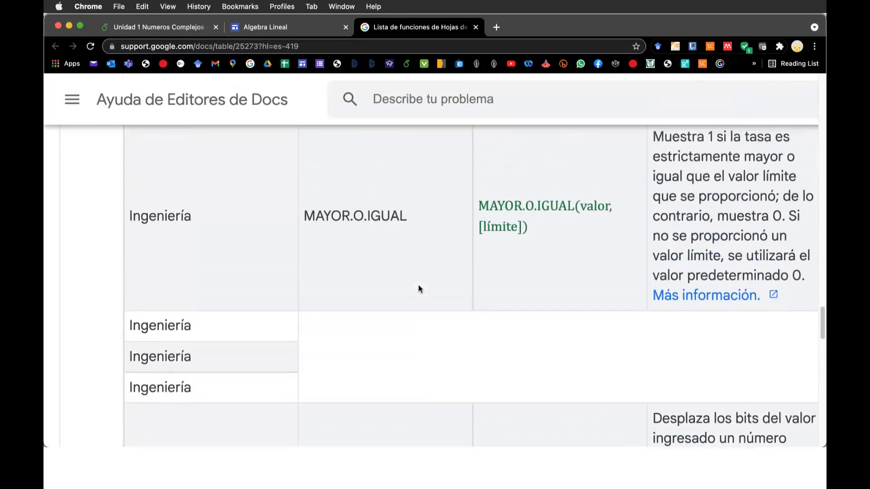
scroll(419, 289, up, 15)
scroll(418, 284, up, 12)
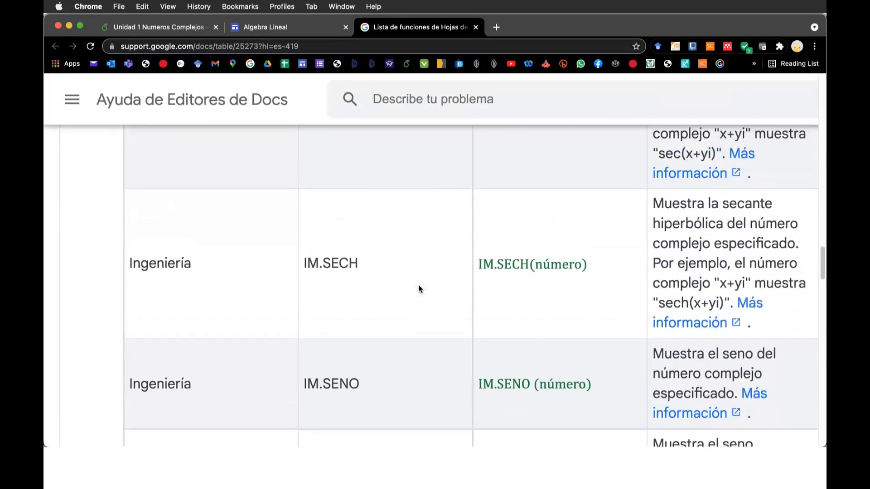
scroll(418, 290, up, 10)
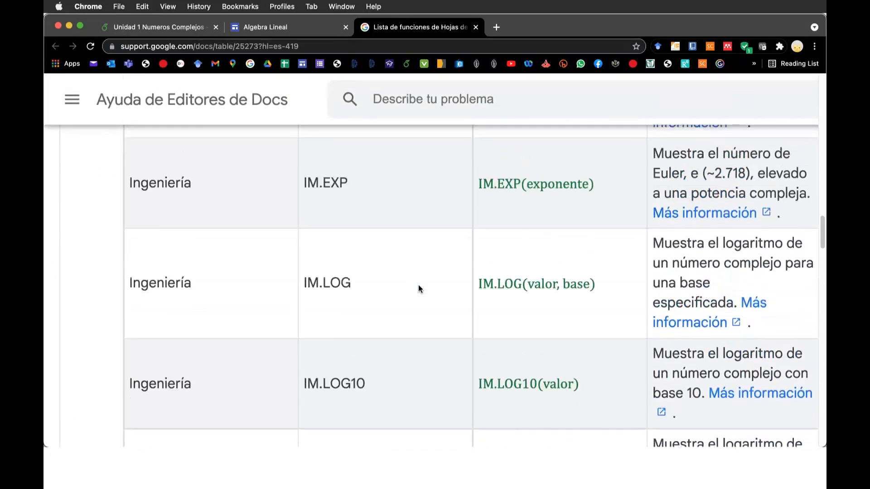
scroll(418, 289, up, 10)
scroll(418, 289, up, 10)
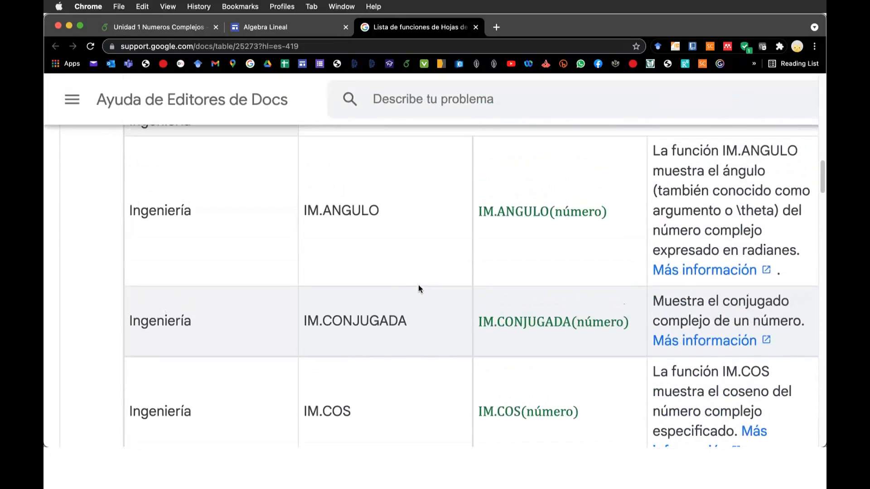
scroll(418, 288, up, 2)
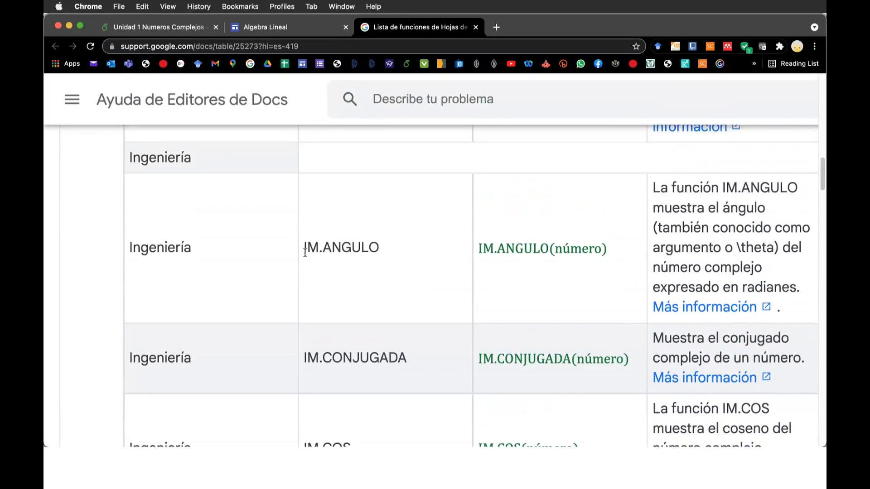
scroll(426, 288, down, 7)
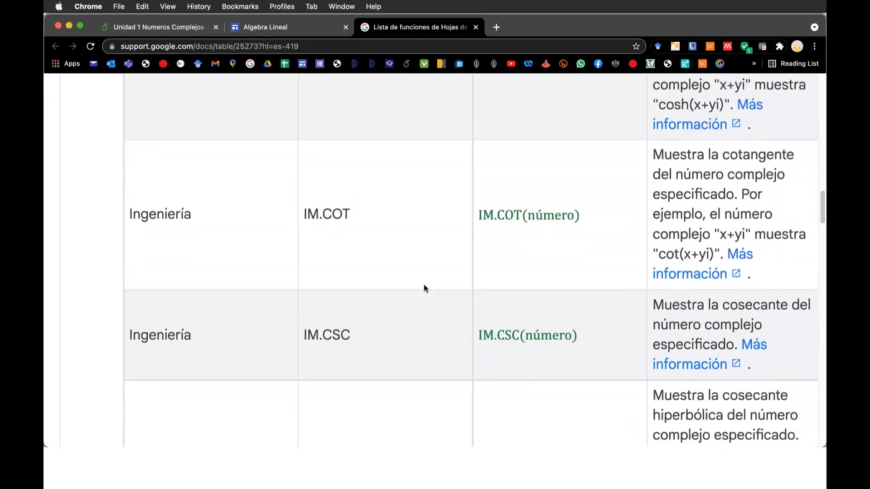
scroll(421, 272, up, 10)
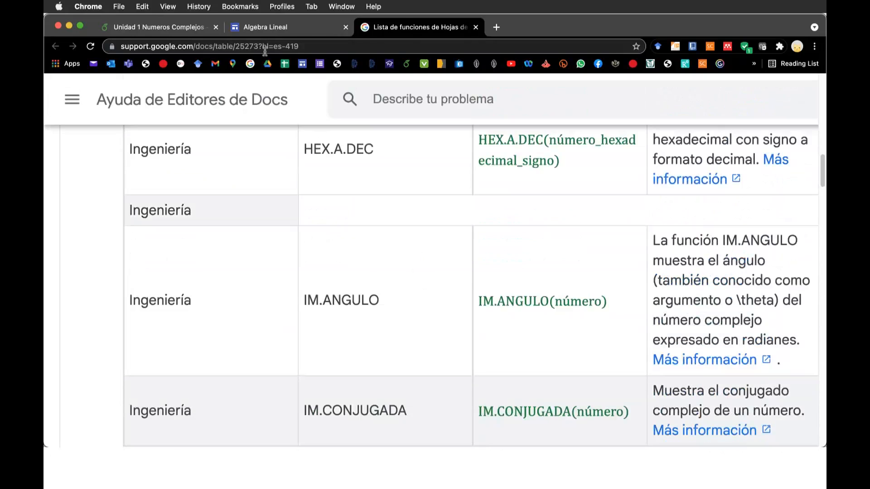
Switch back to Excel and fill the Complejo heading cell B1 with the same light blue colour.
click(418, 470)
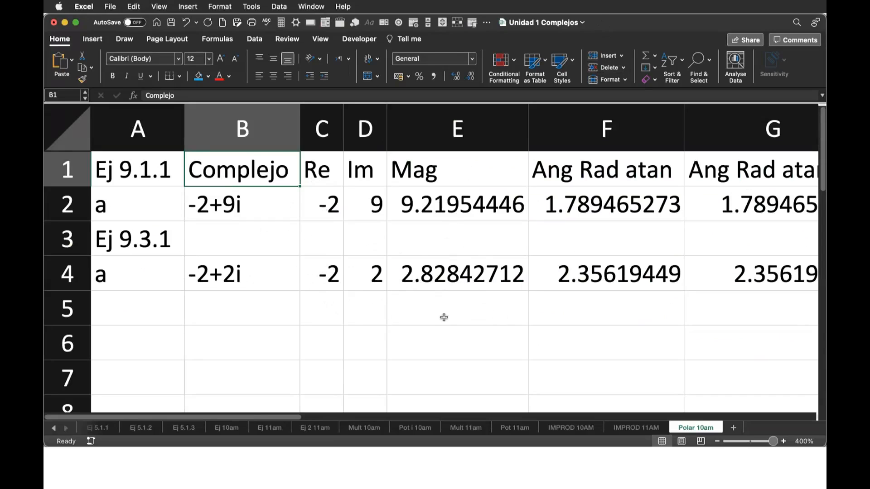
click(332, 194)
click(272, 169)
click(199, 78)
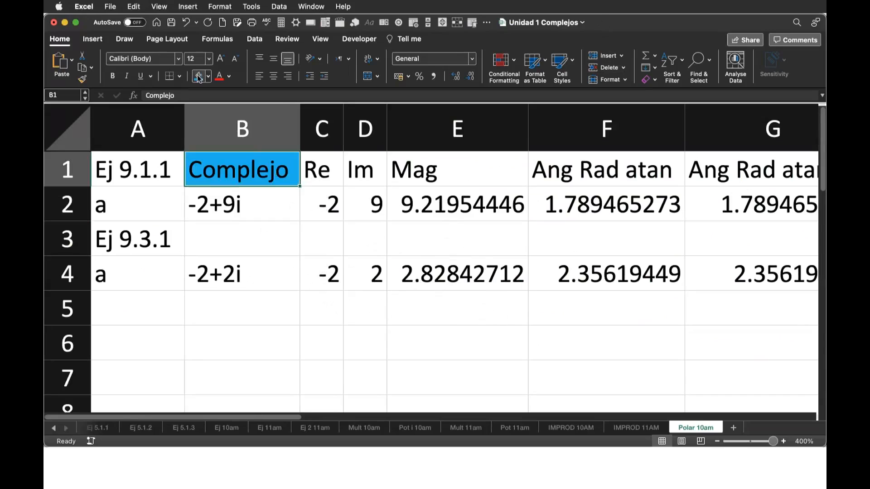
click(338, 261)
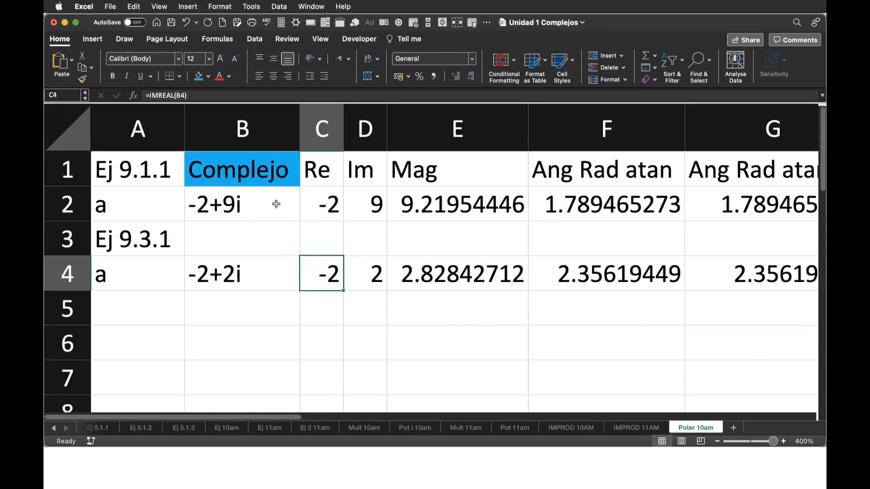
Switch to Chrome and return to the Unidad 1 Numeros Complejos notes in Overleaf.
click(301, 474)
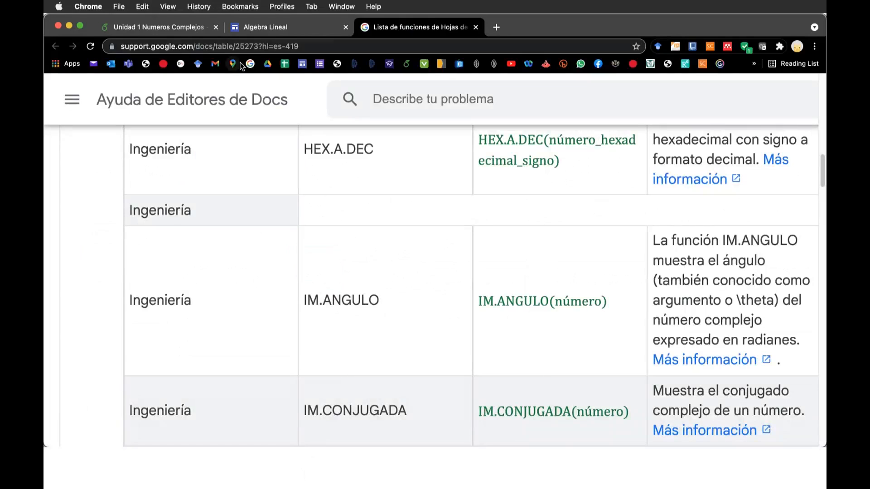
click(152, 28)
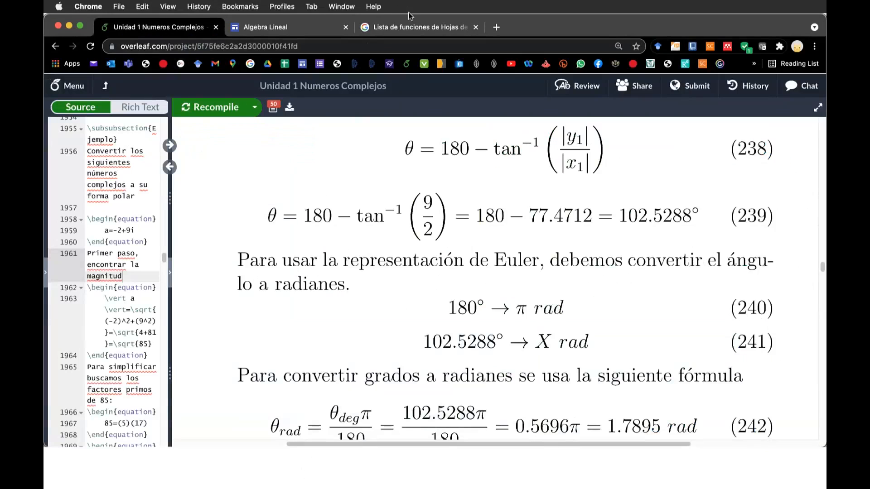